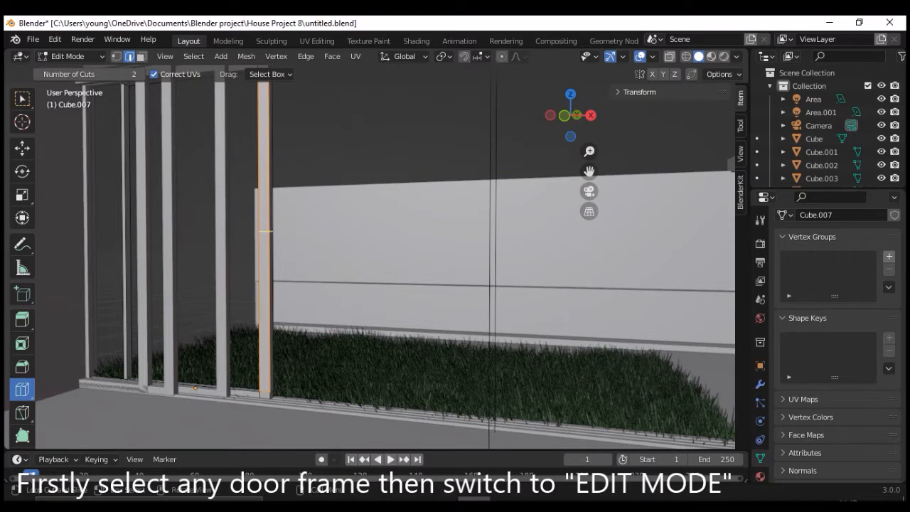
- Cut two vertical loops along the rightmost door frame post, and set the loop cut count to 1
left_click(263, 230)
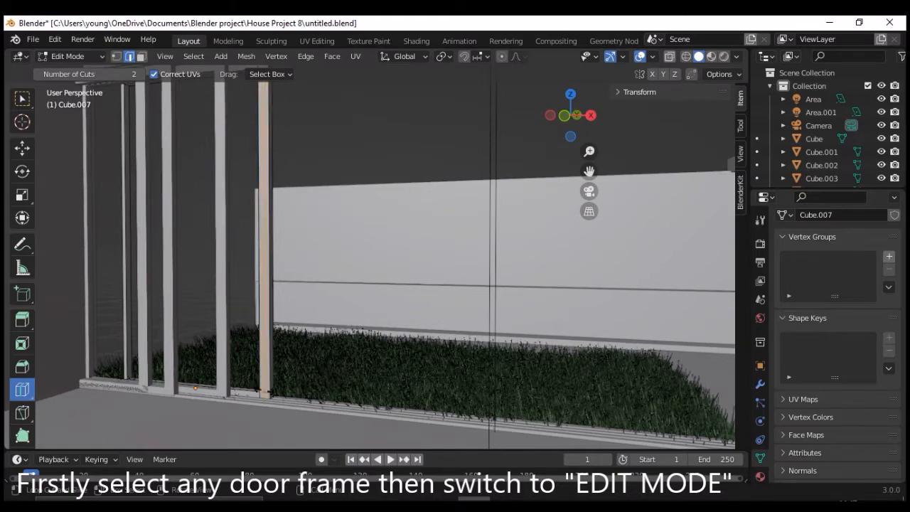
scroll(263, 313, "up", 1)
middle_click_drag(240, 224, 271, 224)
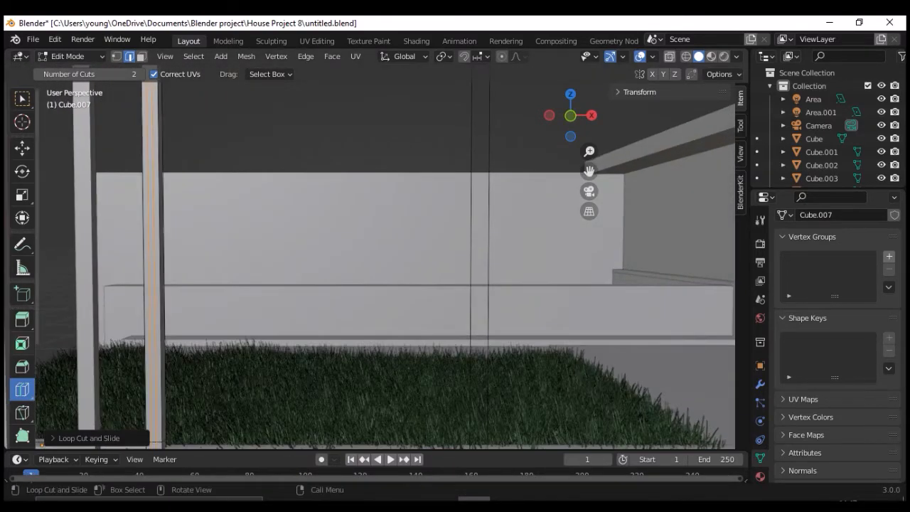
left_click(89, 74)
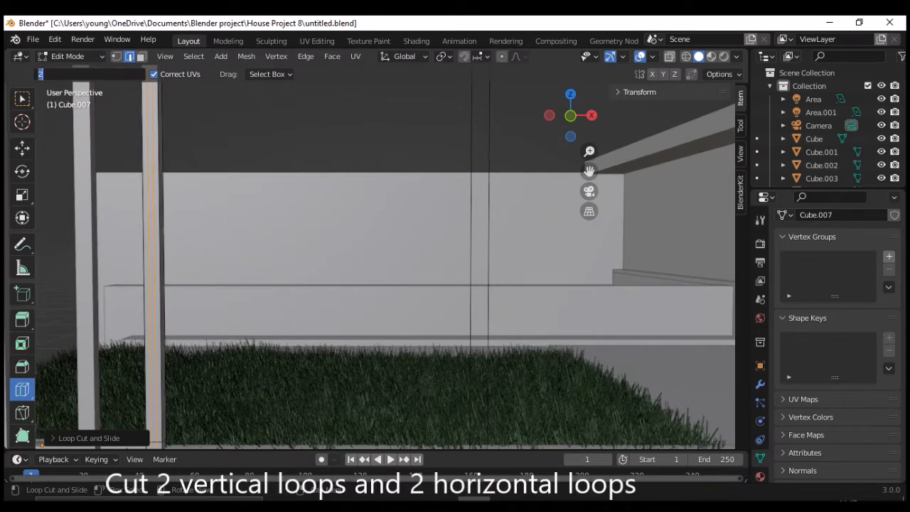
type("1")
key("Return")
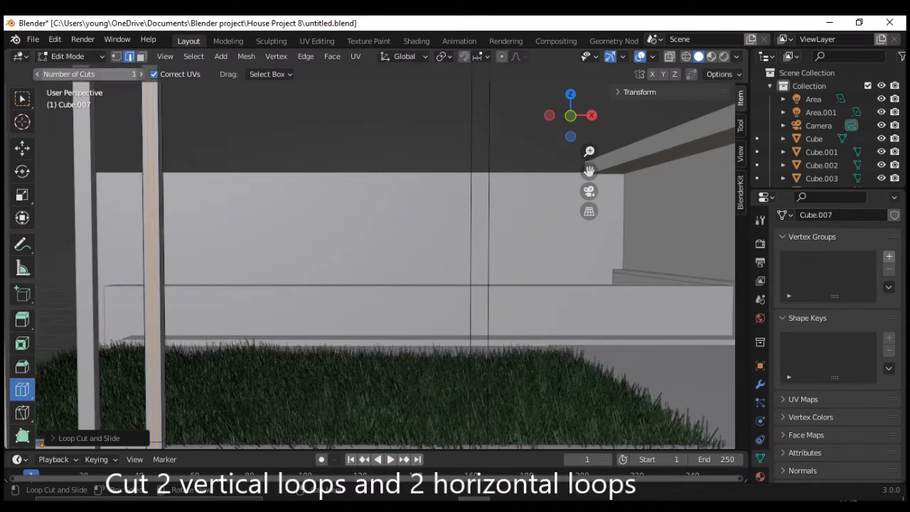
scroll(386, 257, "down", 3)
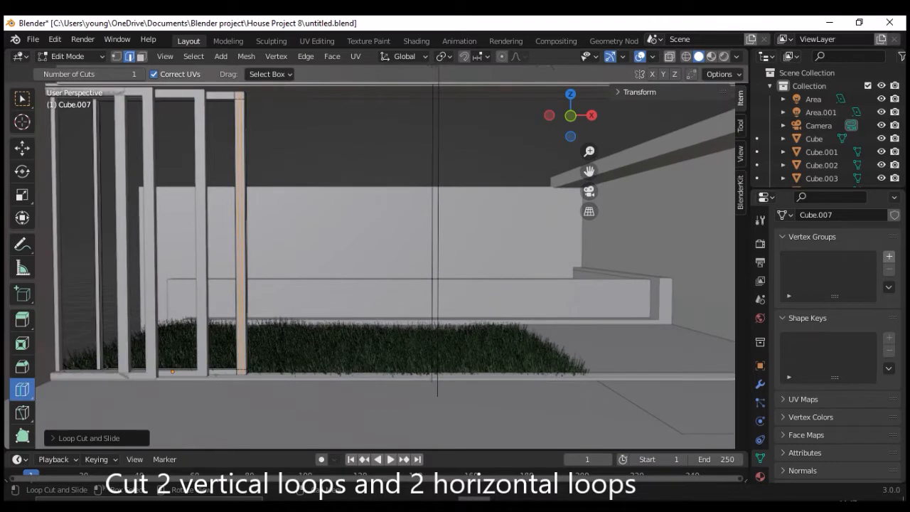
left_click_drag(245, 253, 244, 254)
left_click_drag(242, 310, 245, 291)
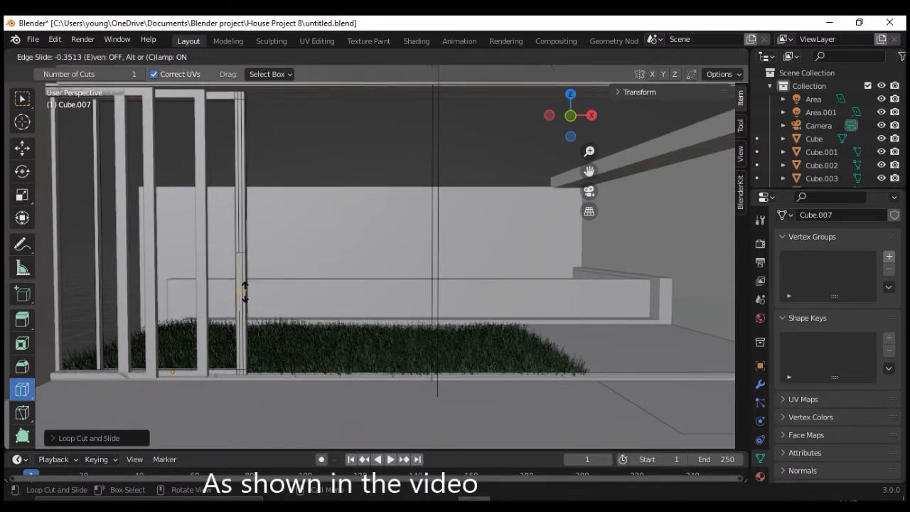
left_click_drag(245, 291, 245, 292)
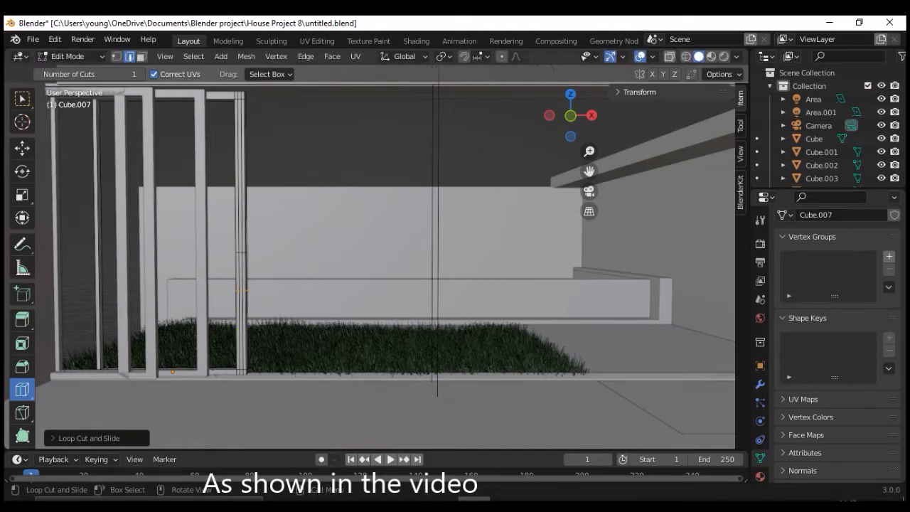
key("ctrl+z")
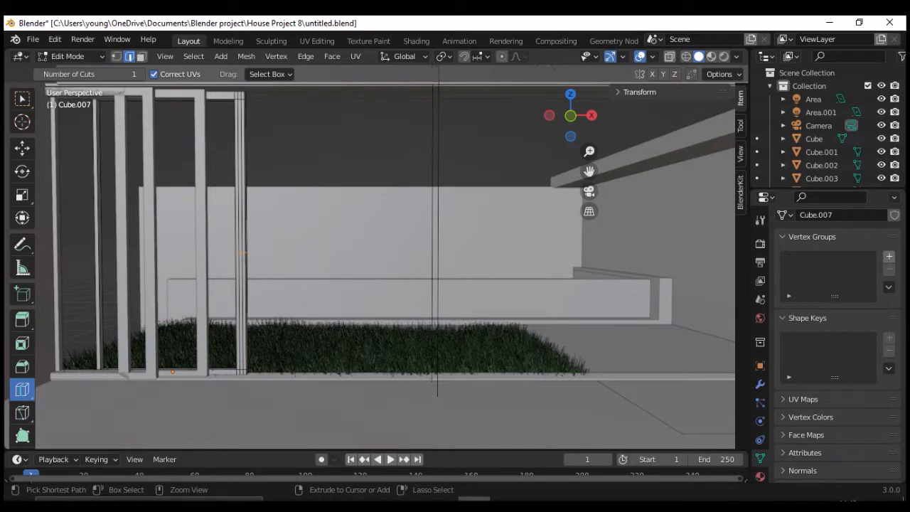
- Cut two separate horizontal loops across the door frame post, one above and one below its middle
left_click_drag(240, 236, 242, 226)
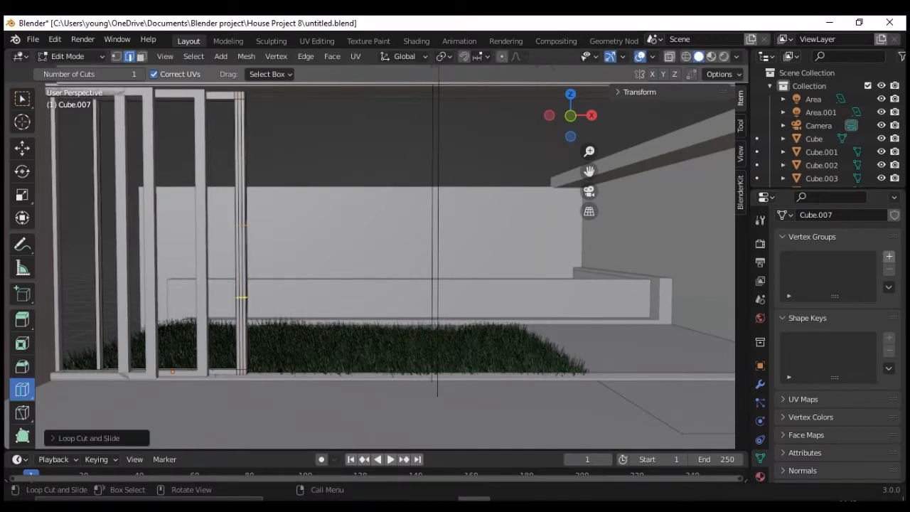
left_click_drag(242, 297, 239, 245)
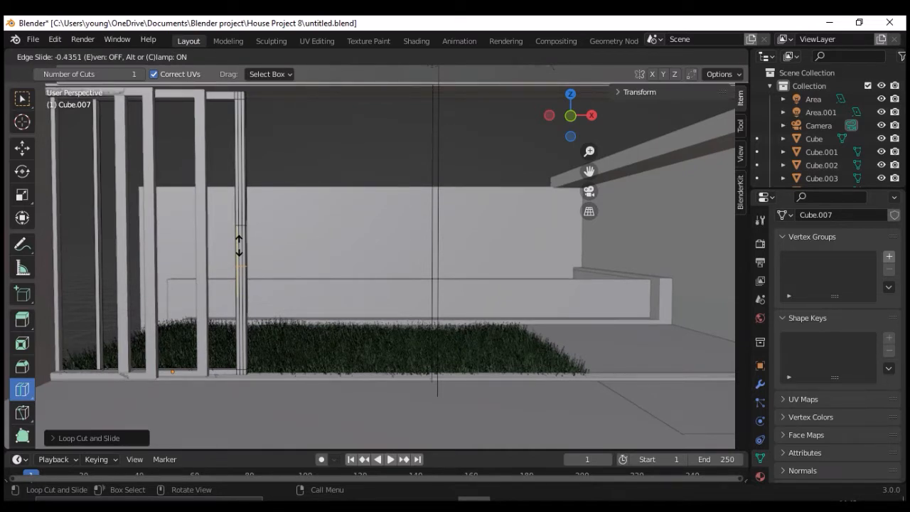
left_click_drag(239, 246, 242, 248)
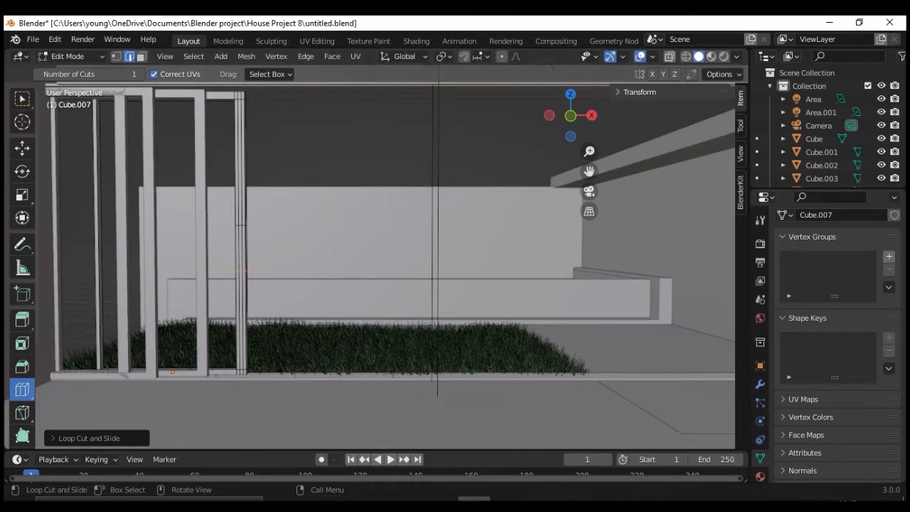
- Select the middle face between the two horizontal loops and extrude it inward about 0.03 m to form a recess
key("w")
scroll(378, 257, "up", 1)
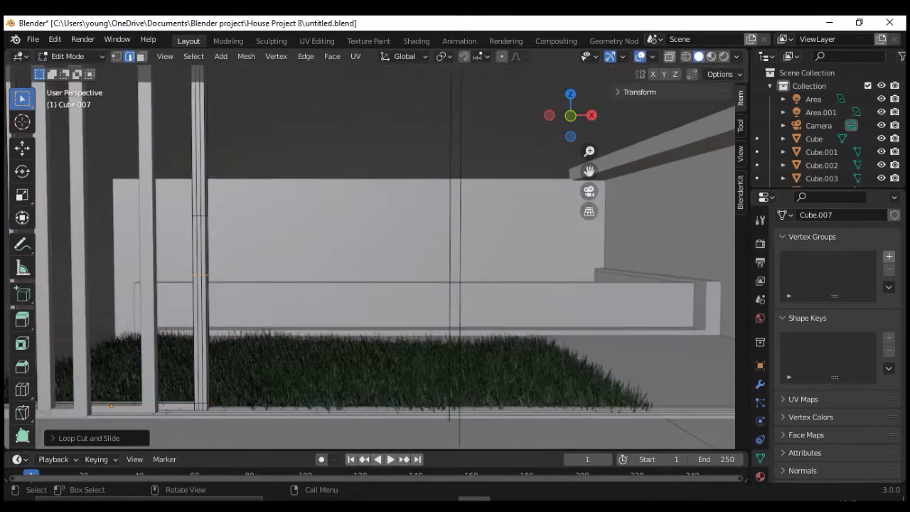
scroll(378, 257, "up", 4)
middle_click_drag(378, 258, 505, 243)
scroll(379, 257, "up", 3)
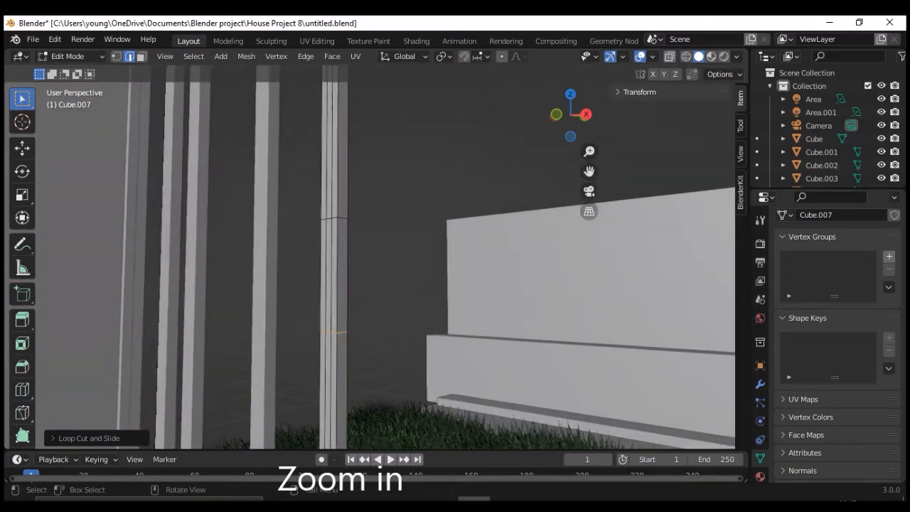
scroll(378, 257, "up", 3)
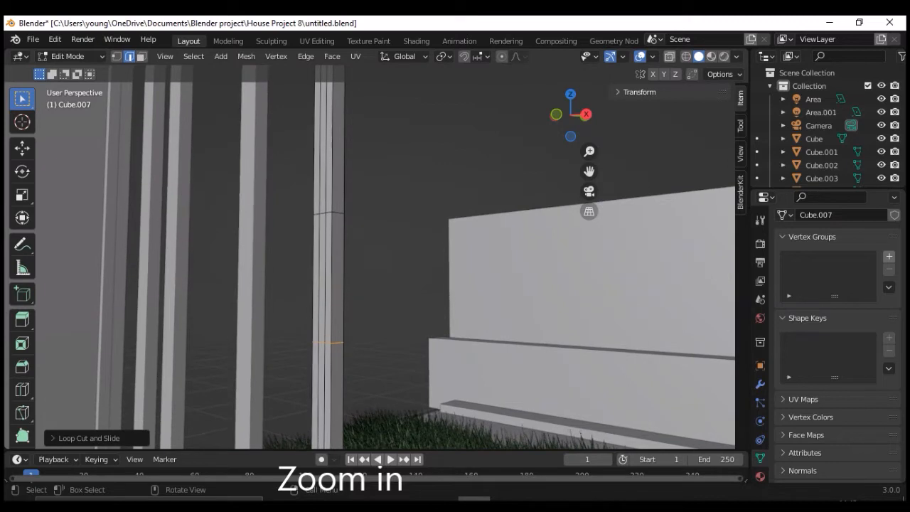
left_click(326, 277)
left_click(141, 56)
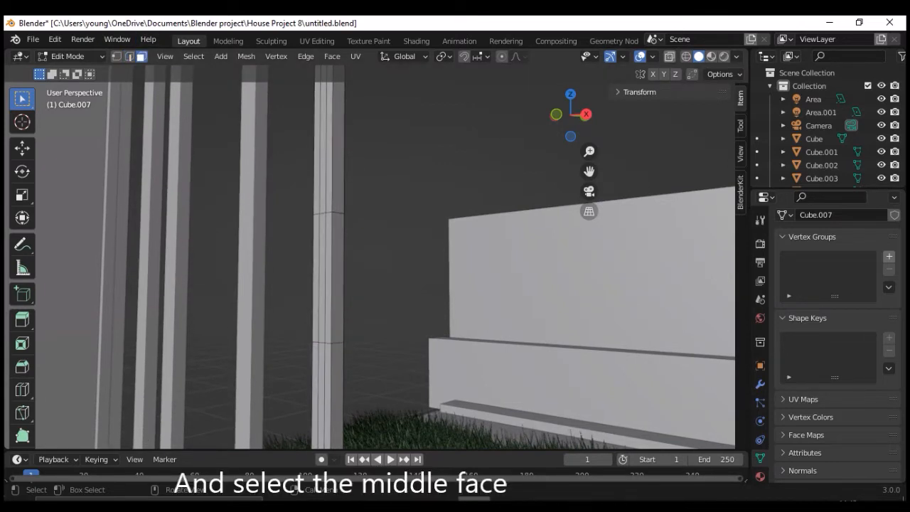
left_click(322, 277)
key("e")
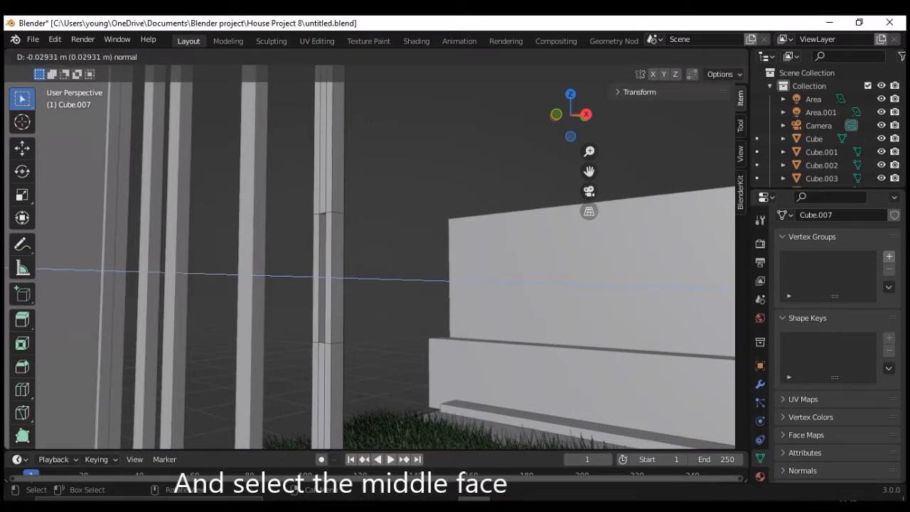
key("Return")
- Select the narrow left side face and the top face inside the door frame's recess
middle_click_drag(384, 271, 424, 271)
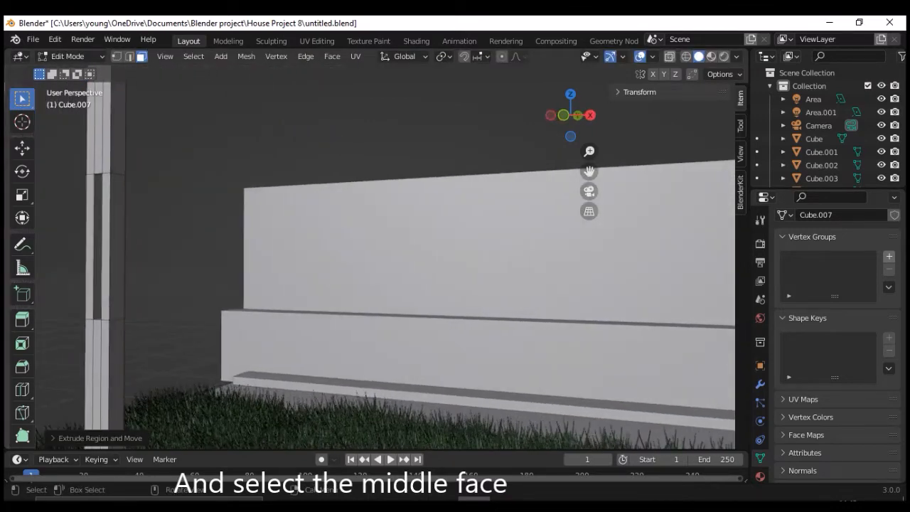
left_click_drag(589, 172, 594, 172)
scroll(385, 257, "down", 6)
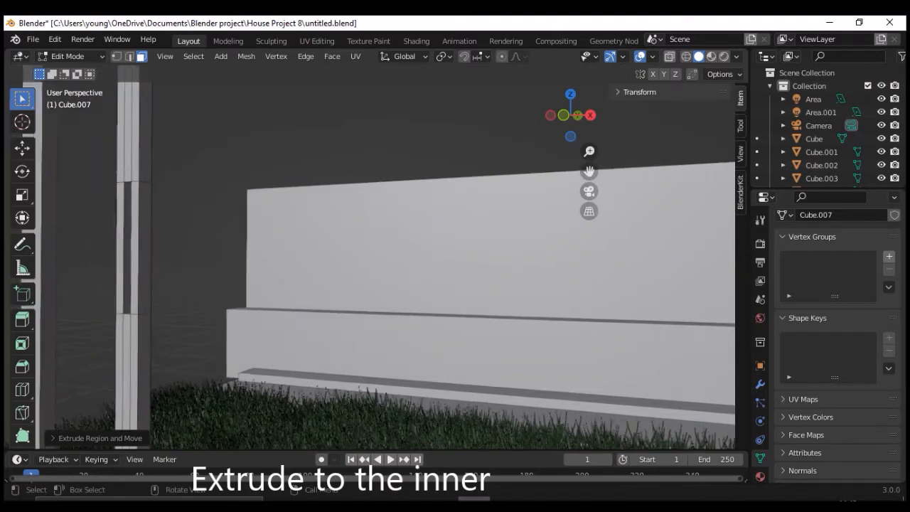
middle_click_drag(384, 256, 420, 257)
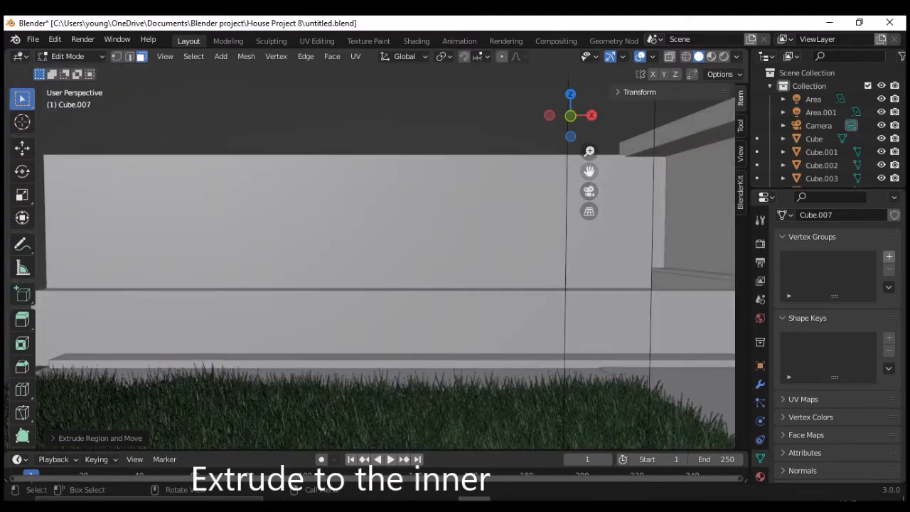
left_click_drag(589, 171, 771, 171)
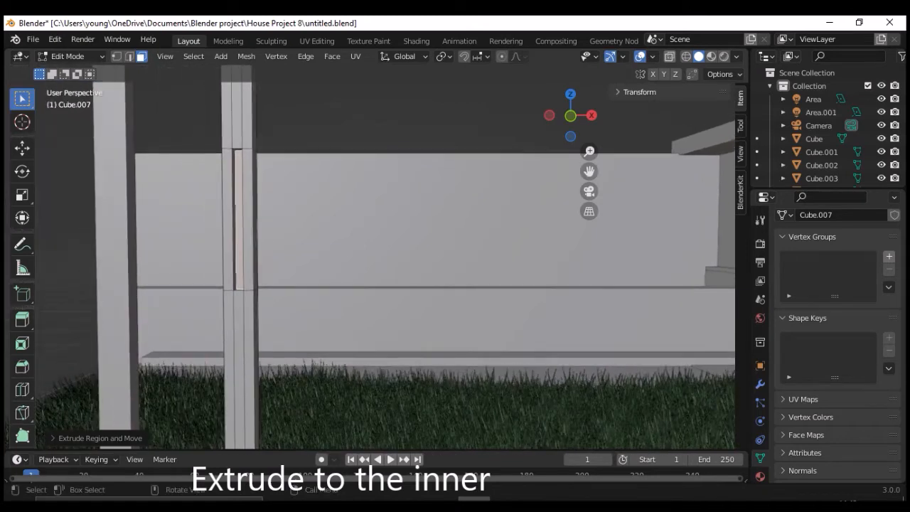
scroll(385, 256, "up", 1)
scroll(376, 256, "up", 5)
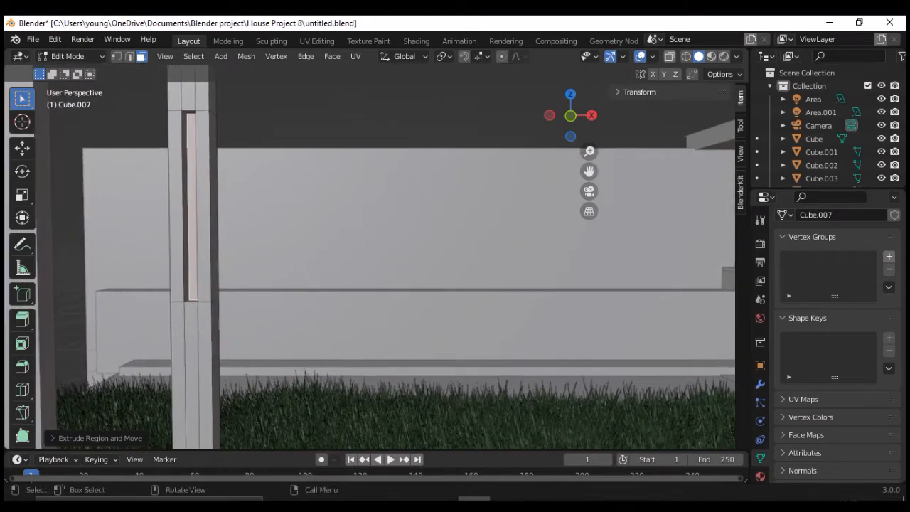
scroll(375, 257, "up", 1)
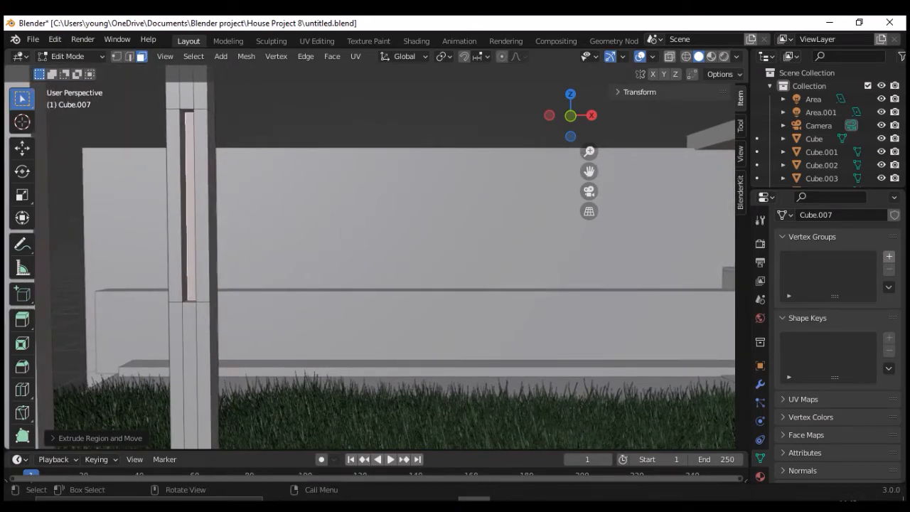
left_click(184, 206)
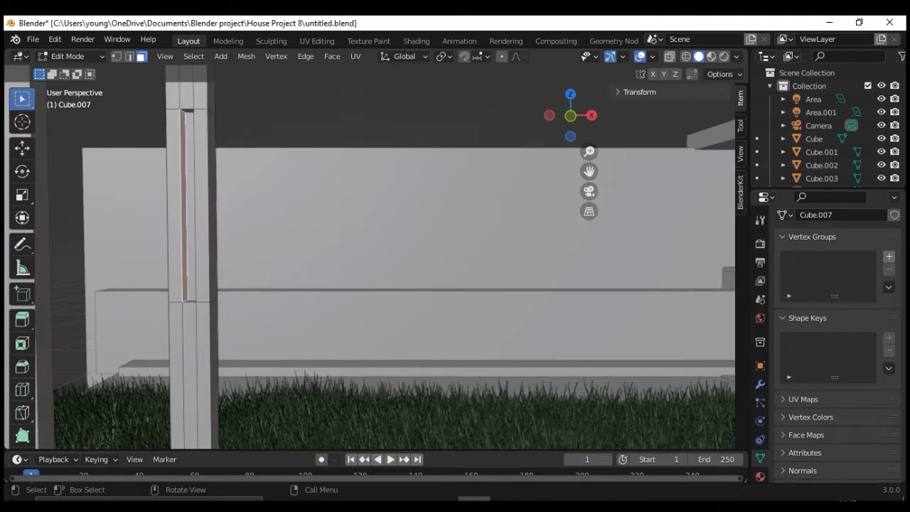
left_click(190, 206, "shift")
- Add the recess's back, right side and bottom faces to the selection, leaving out the post face below the recess
middle_click_drag(190, 206, 232, 207)
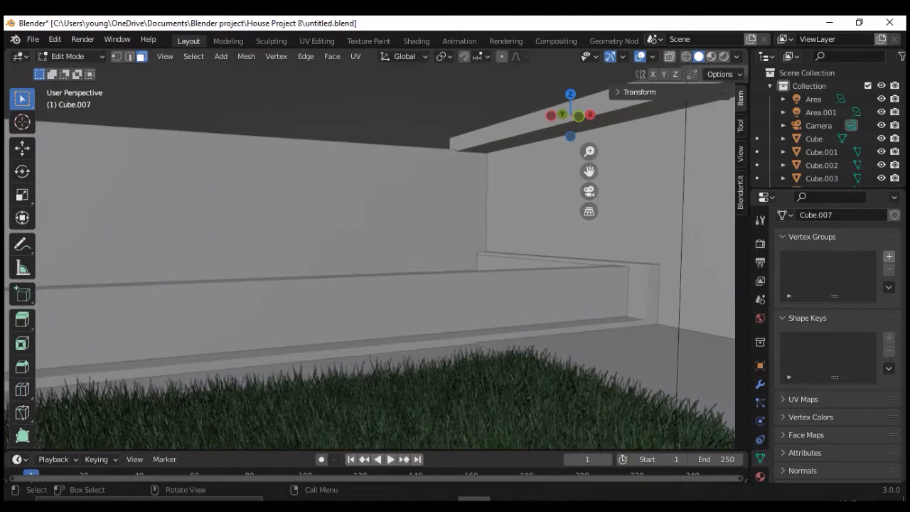
scroll(370, 261, "down", 2)
left_click_drag(588, 171, 754, 175)
scroll(370, 261, "up", 1)
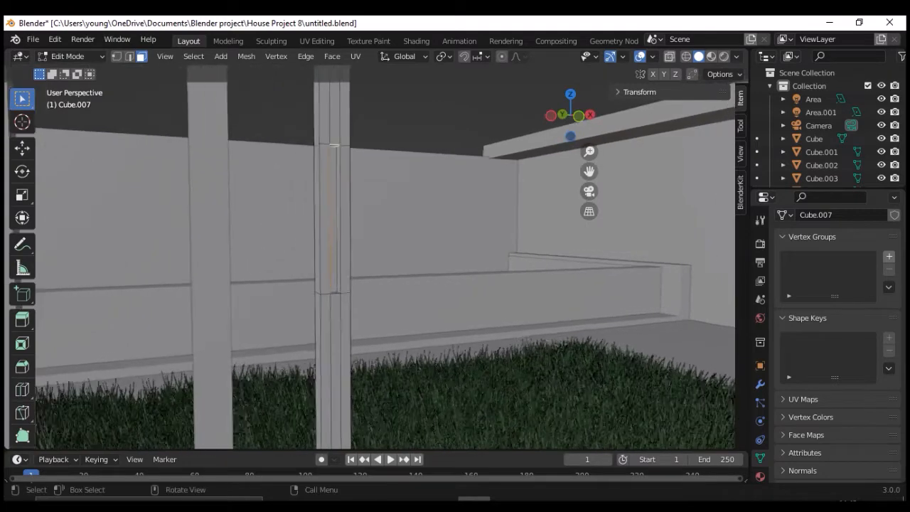
scroll(370, 257, "up", 4)
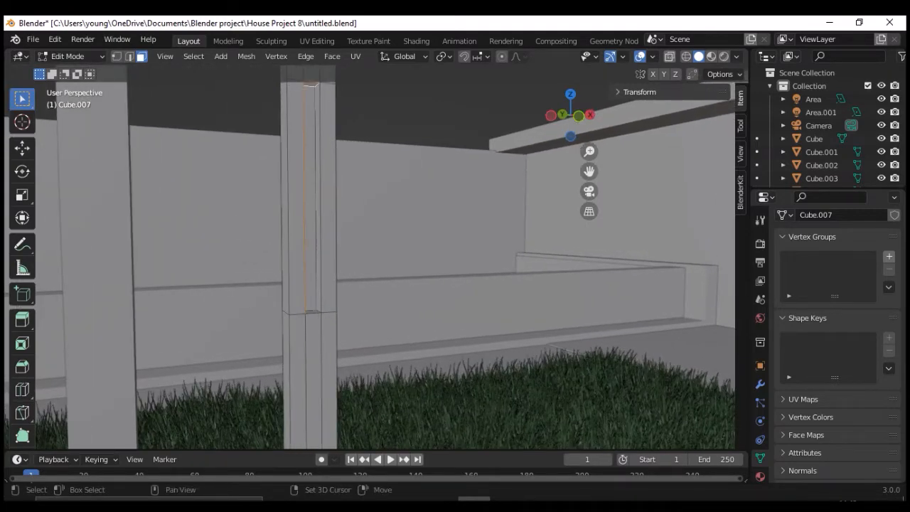
left_click(313, 380, "shift")
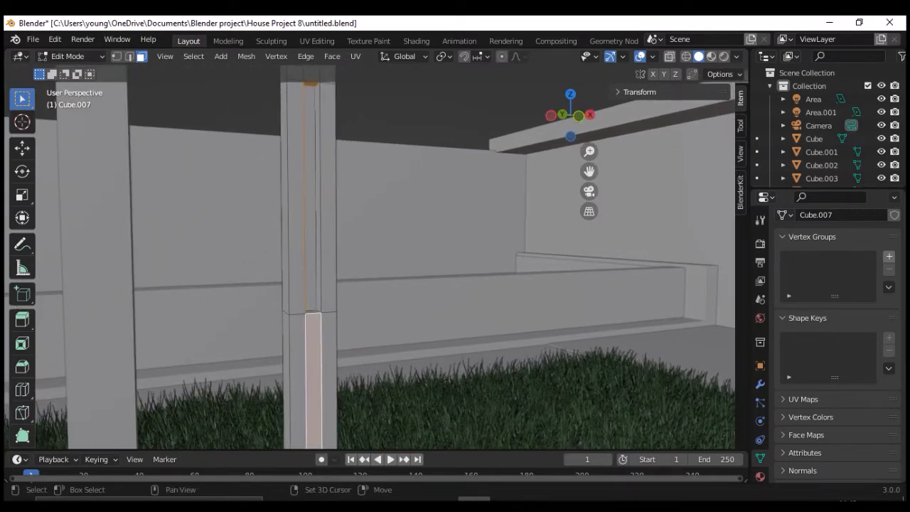
left_click(310, 198, "shift")
left_click(313, 380, "shift")
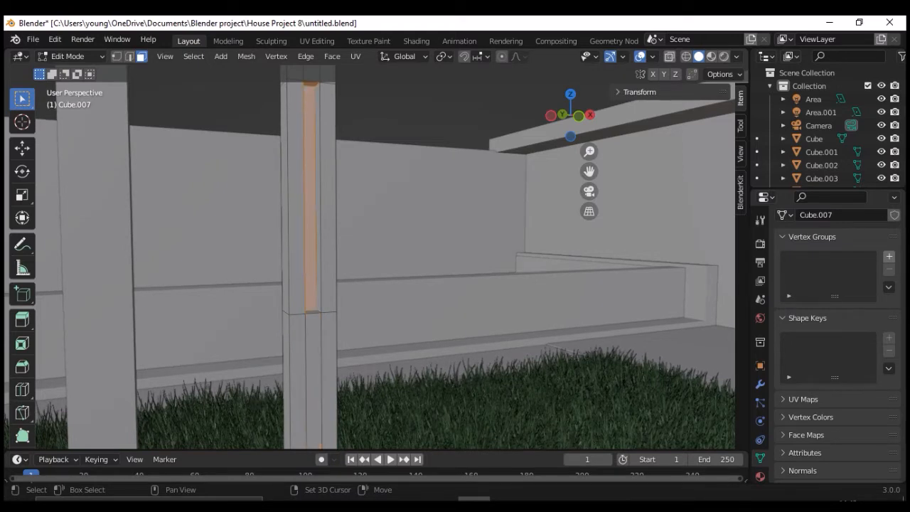
left_click(318, 198, "shift")
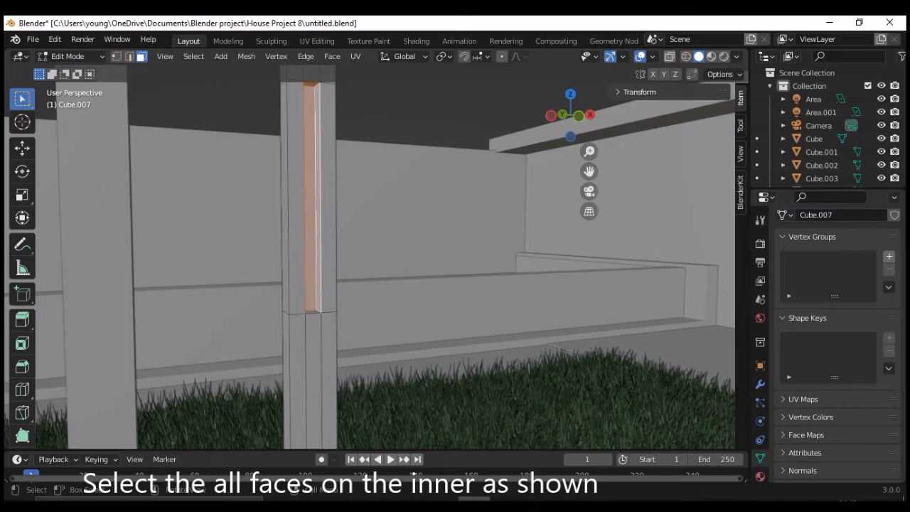
left_click_drag(588, 170, 582, 209)
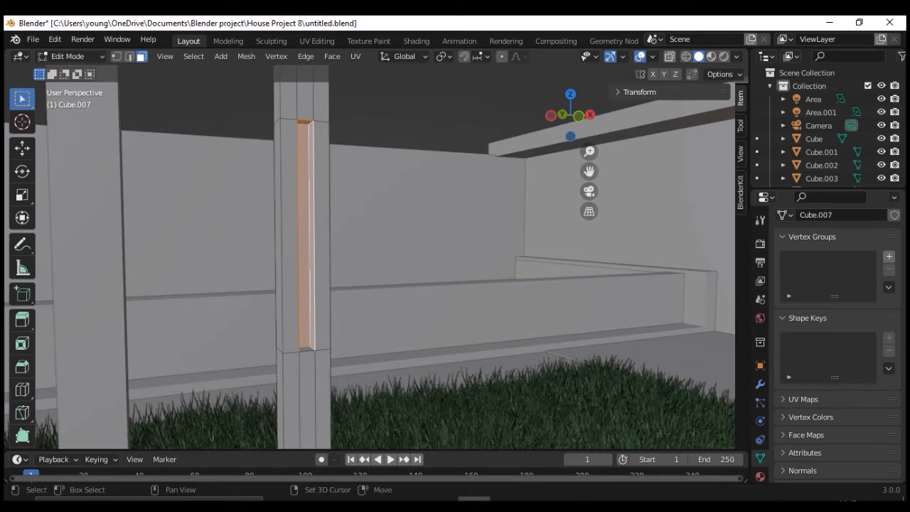
key("ctrl+z")
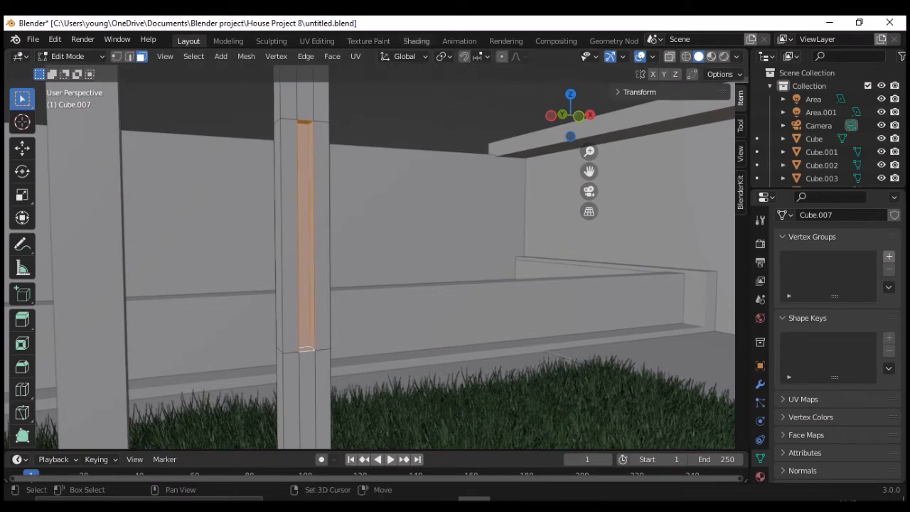
- Switch to the Shading workspace, bring the selected recess faces into view and add a second material slot to the door frame
left_click(416, 40)
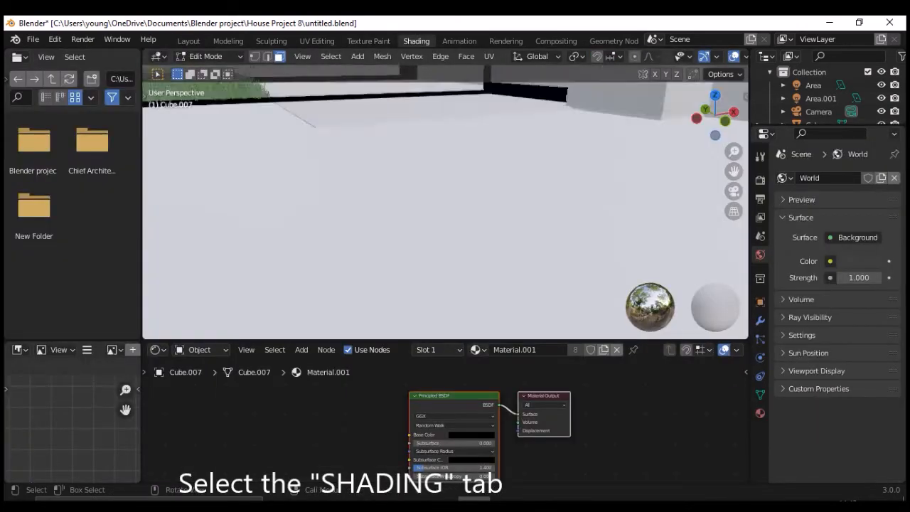
middle_click_drag(445, 201, 451, 296, "shift")
scroll(445, 202, "up", 1)
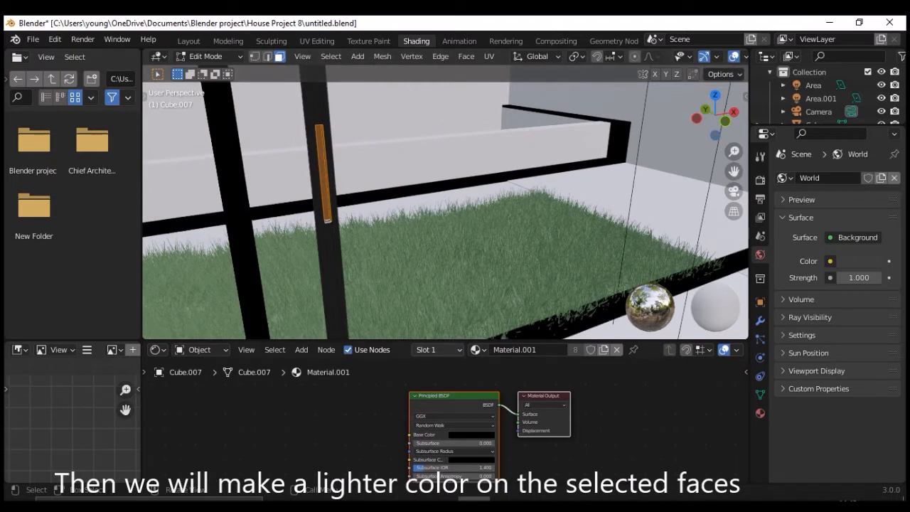
left_click(430, 349)
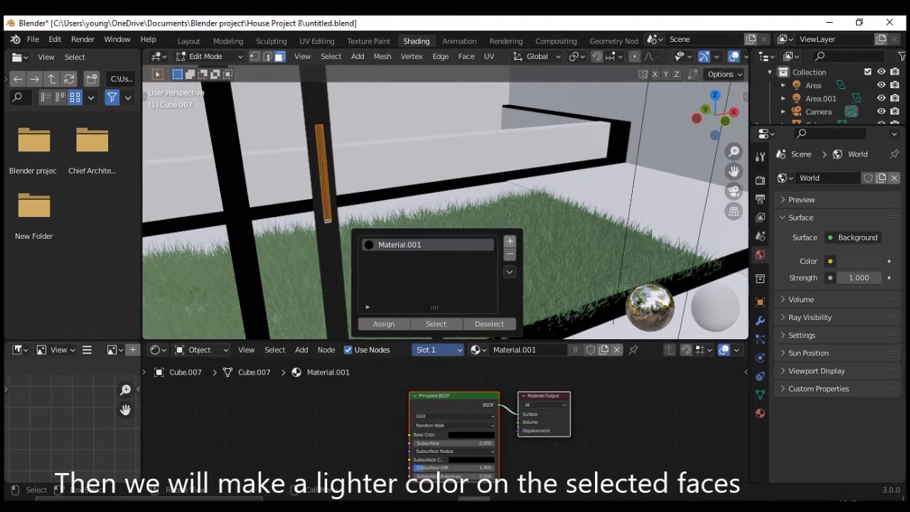
left_click(510, 241)
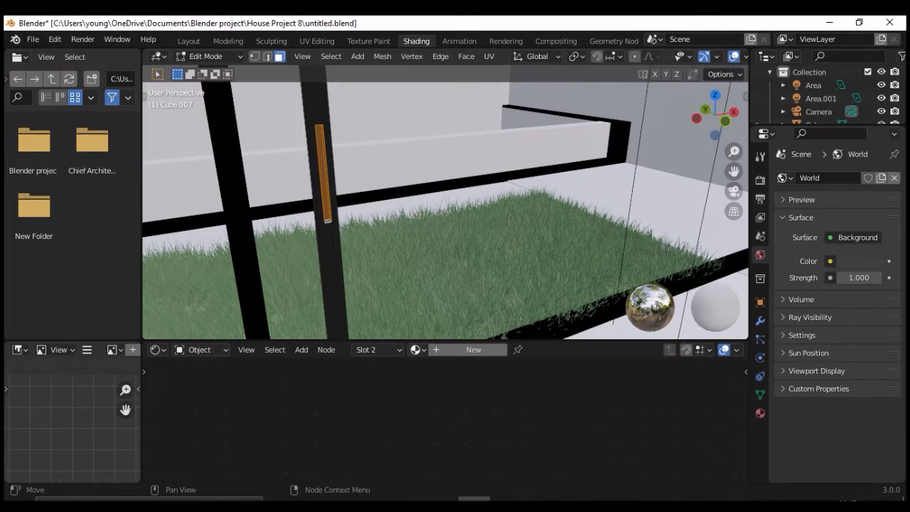
- Create a new material in the door frame's second slot and set its base colour to white
left_click(473, 349)
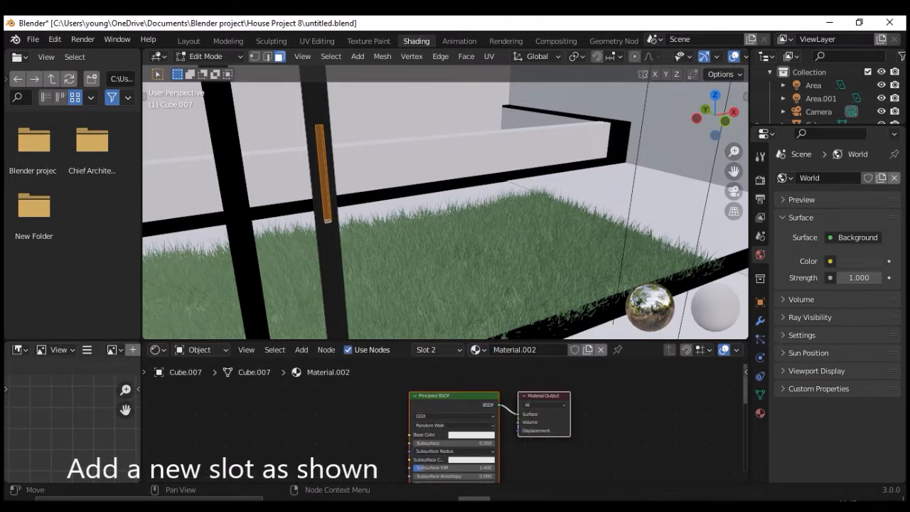
left_click(760, 412)
left_click(859, 388)
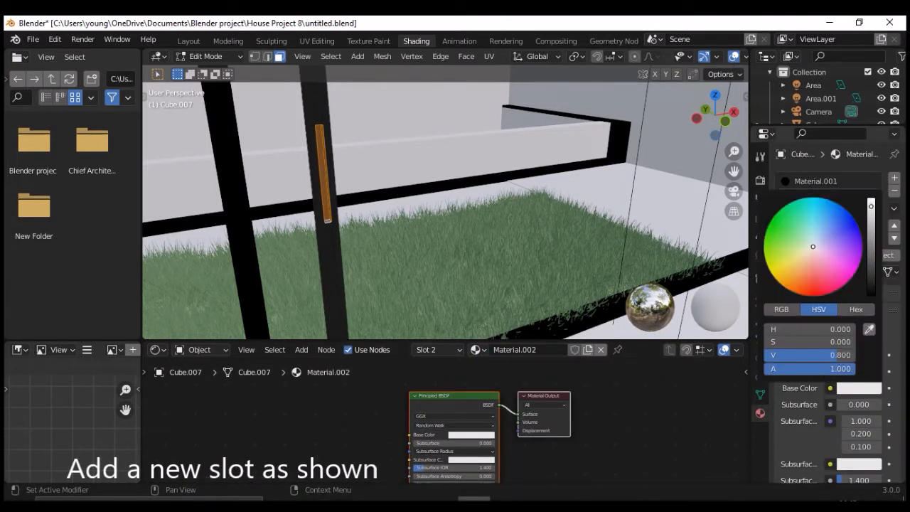
left_click_drag(871, 206, 871, 198)
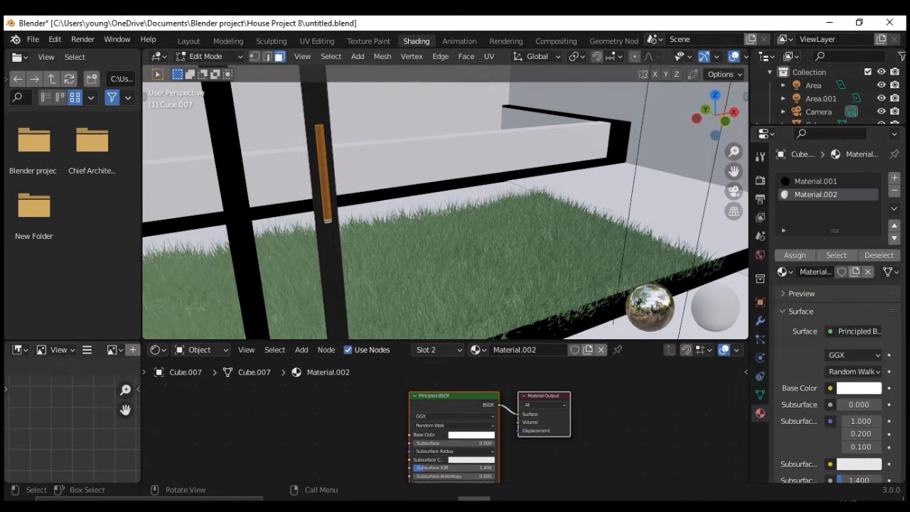
- Select the long inner face of the handle recess, assign the white Material.002 to it and leave Edit Mode
key("alt+a")
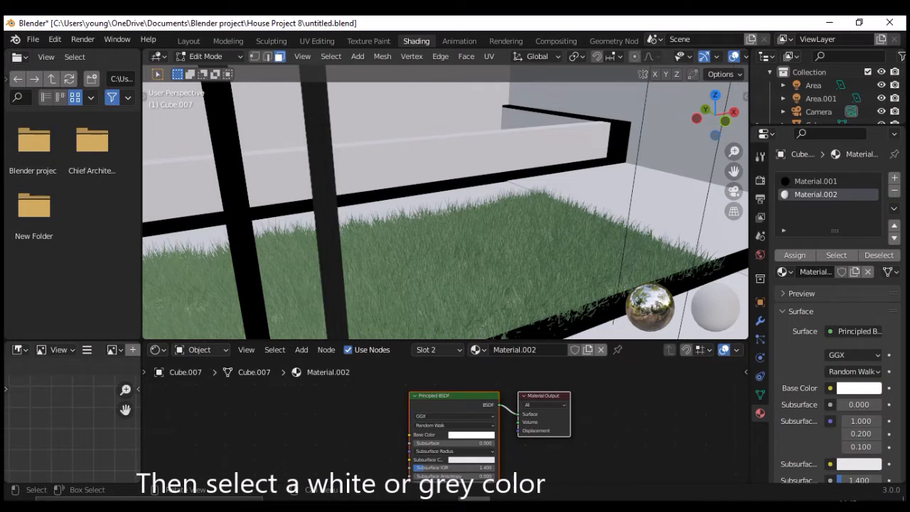
left_click(323, 172)
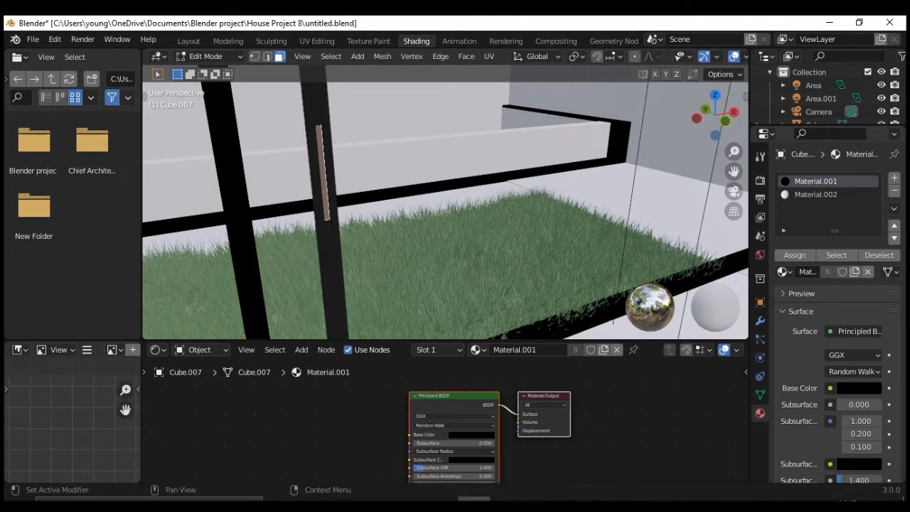
left_click(815, 194)
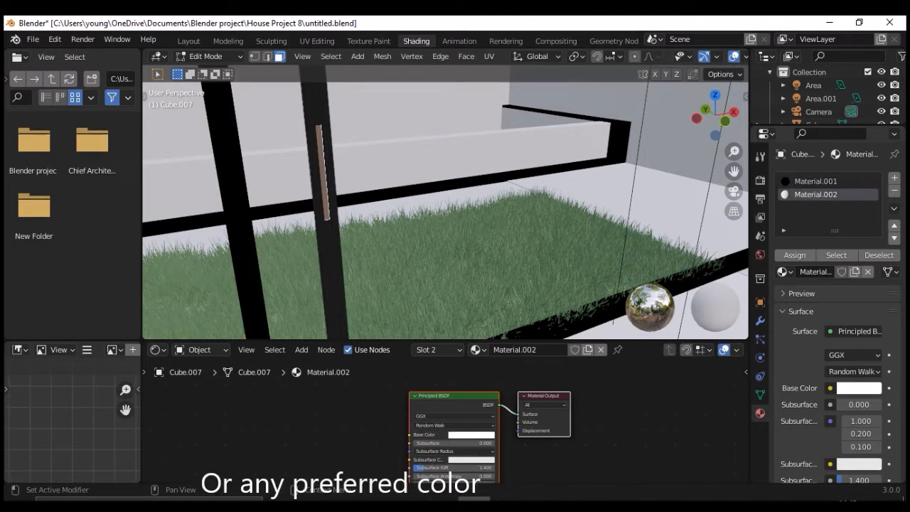
left_click(794, 255)
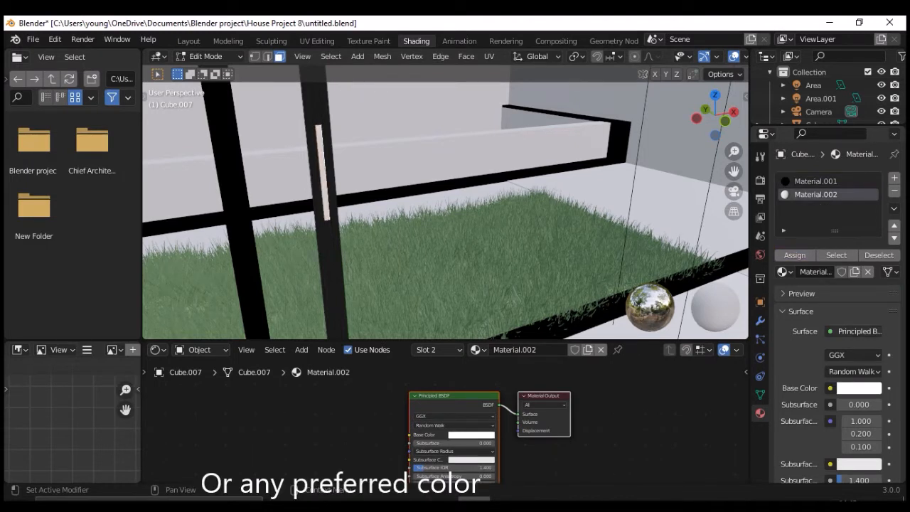
key("alt+a")
middle_click_drag(560, 200, 521, 180)
scroll(521, 180, "down", 1)
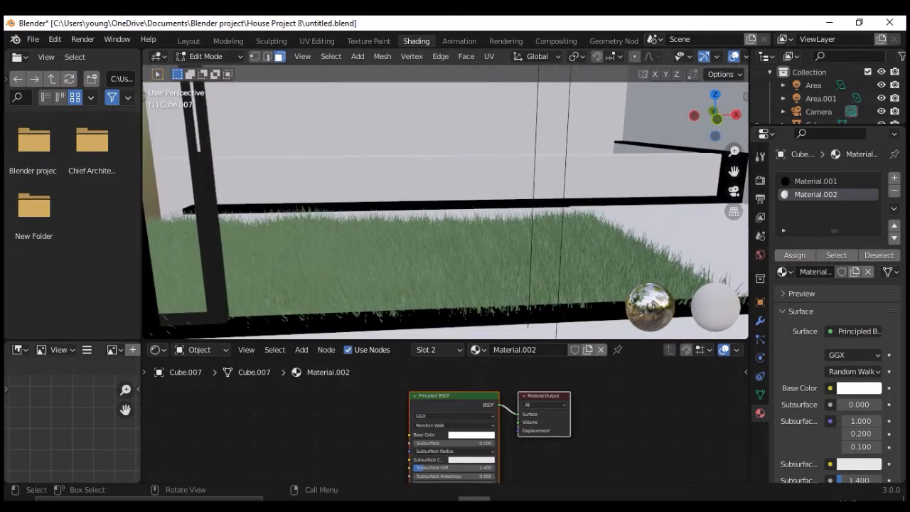
left_click_drag(734, 171, 876, 254)
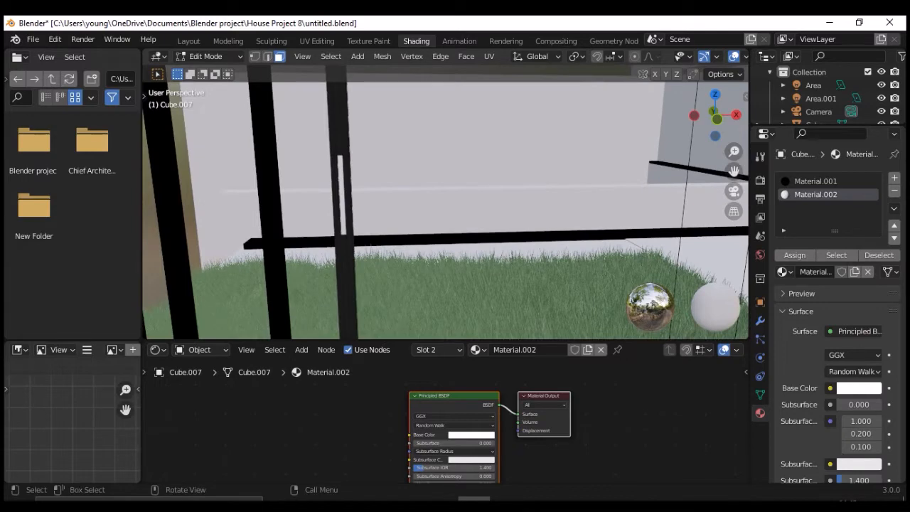
key("Tab")
middle_click_drag(455, 213, 416, 213)
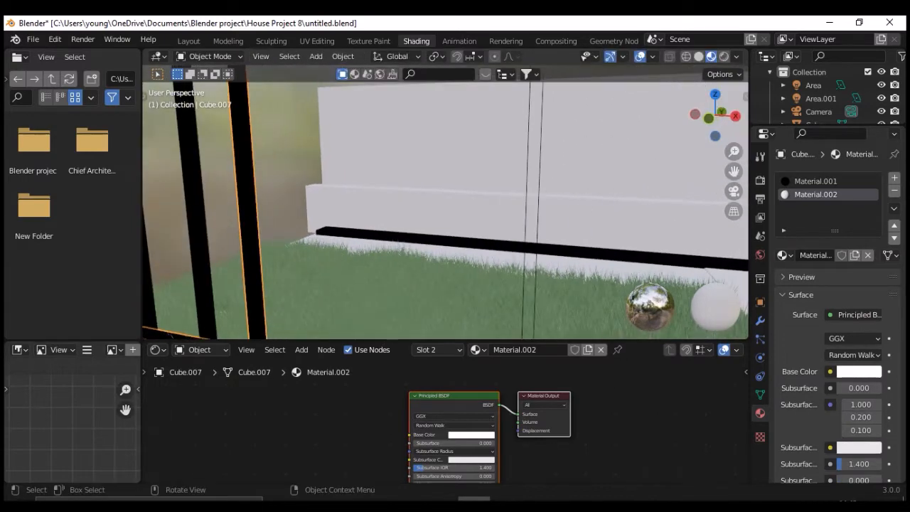
- Switch to the Layout workspace and examine how the lower ends of the door frames sit on the floor track
left_click(189, 41)
scroll(370, 259, "down", 8)
middle_click_drag(370, 259, 249, 259)
middle_click_drag(370, 260, 281, 260, "shift")
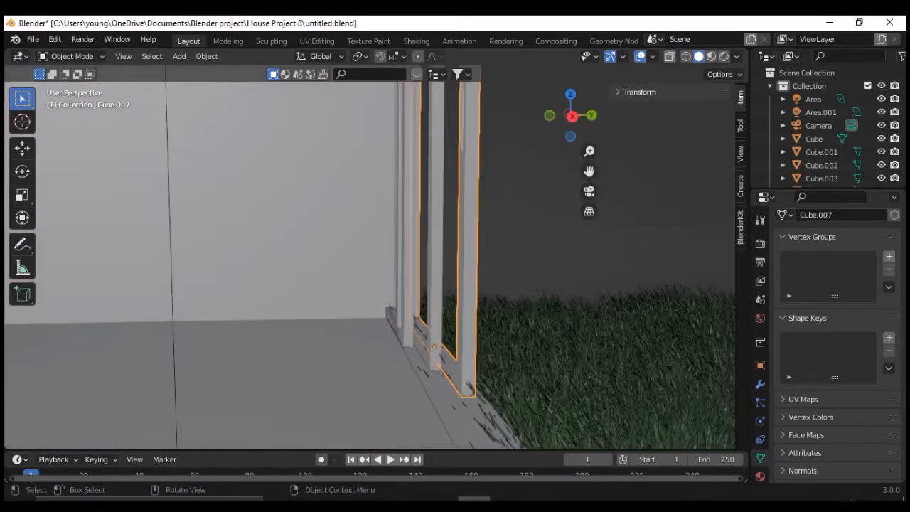
scroll(370, 260, "up", 2)
middle_click_drag(370, 259, 335, 248)
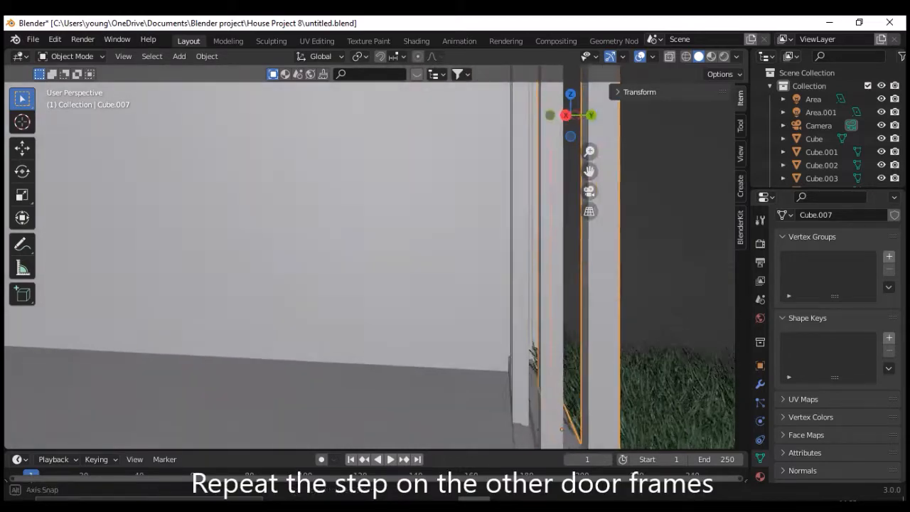
scroll(370, 260, "up", 1)
left_click_drag(588, 170, 543, 145)
scroll(370, 260, "down", 3)
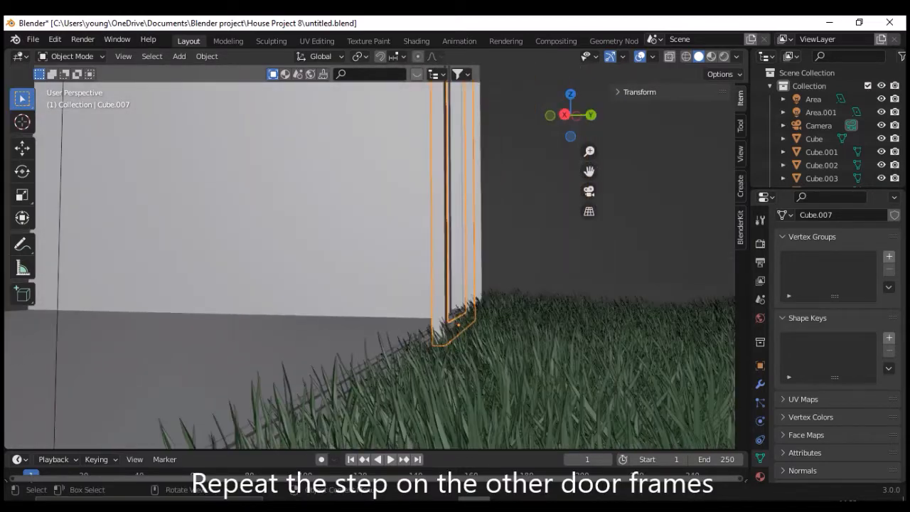
middle_click_drag(370, 259, 442, 289)
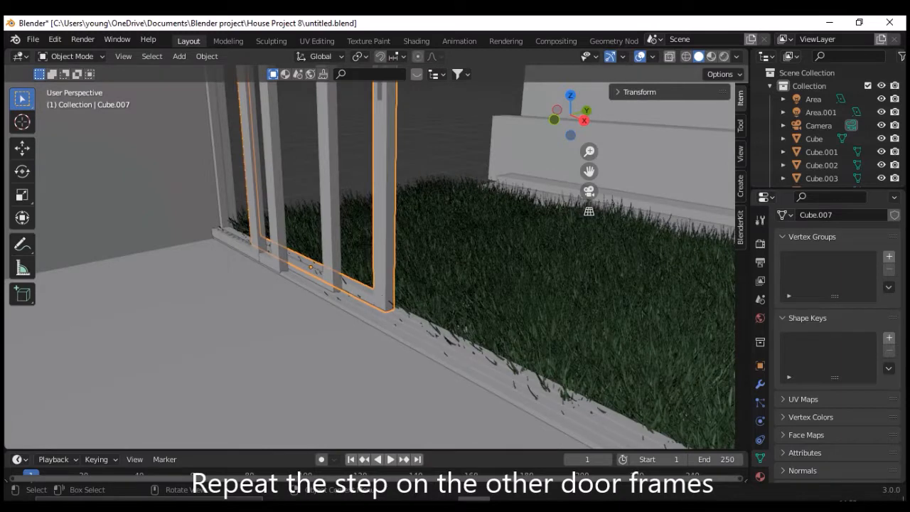
scroll(370, 260, "up", 1)
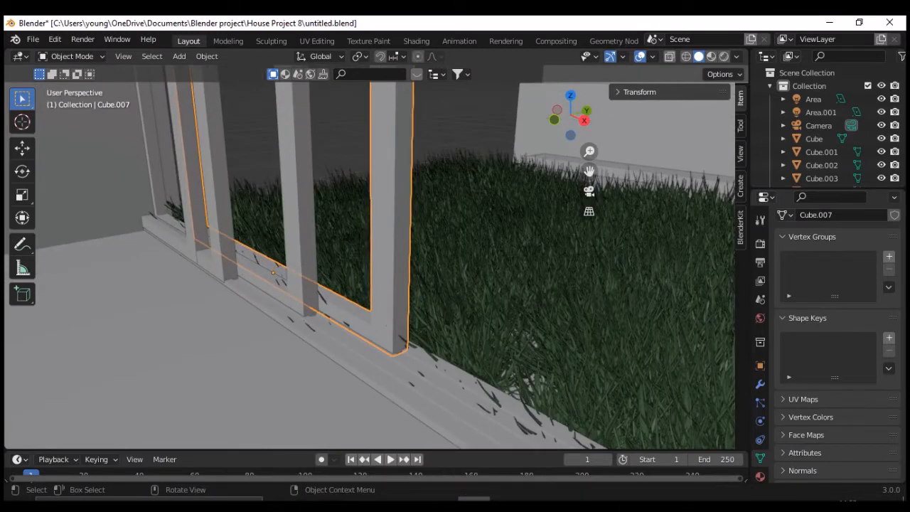
- Try duplicating the frame with the handle, offsetting the copy about 0.06 m along negative Y and then about 0.35 m along negative X
key("shift+d")
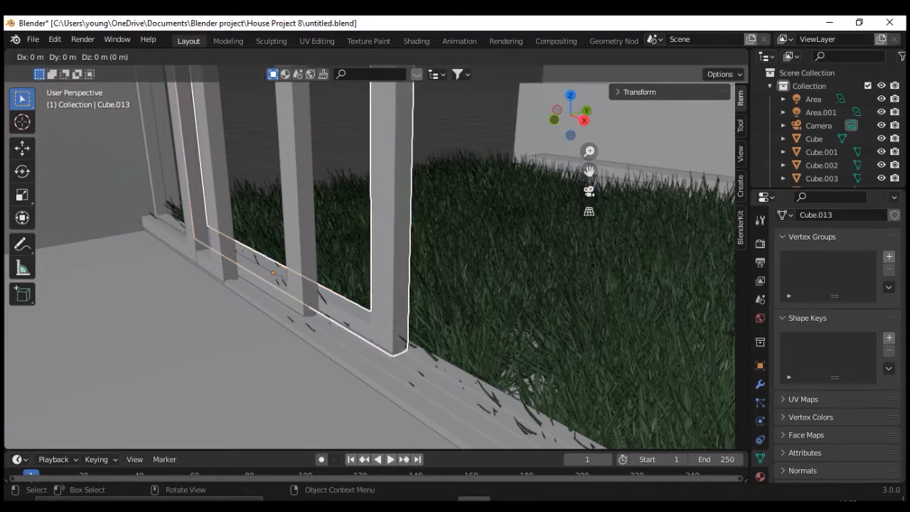
key("x")
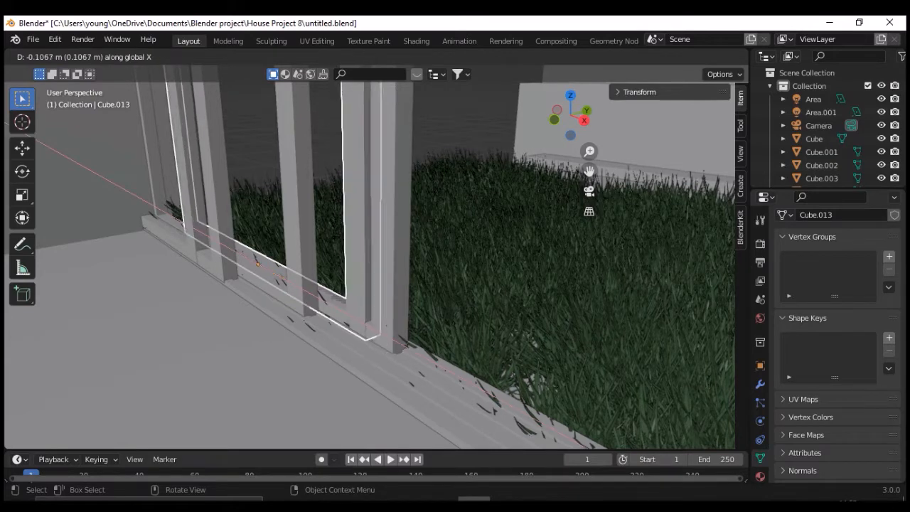
key("y")
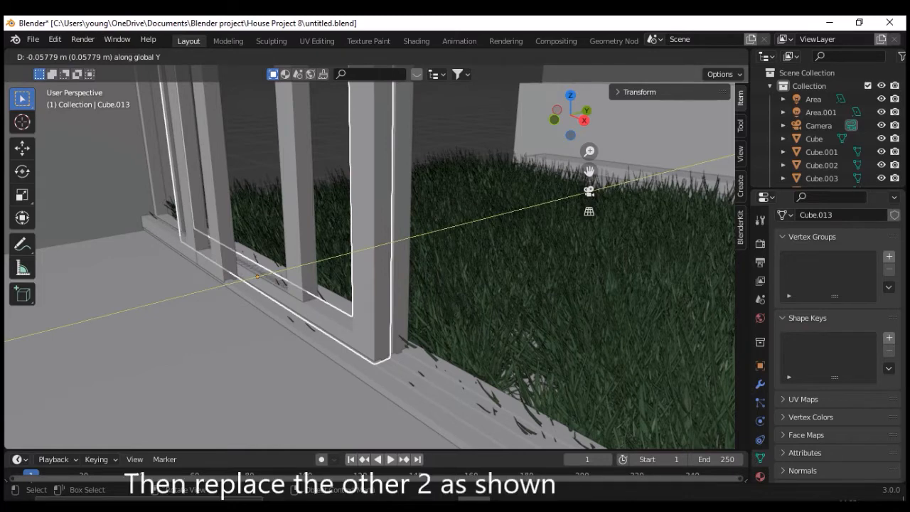
key("shift+d")
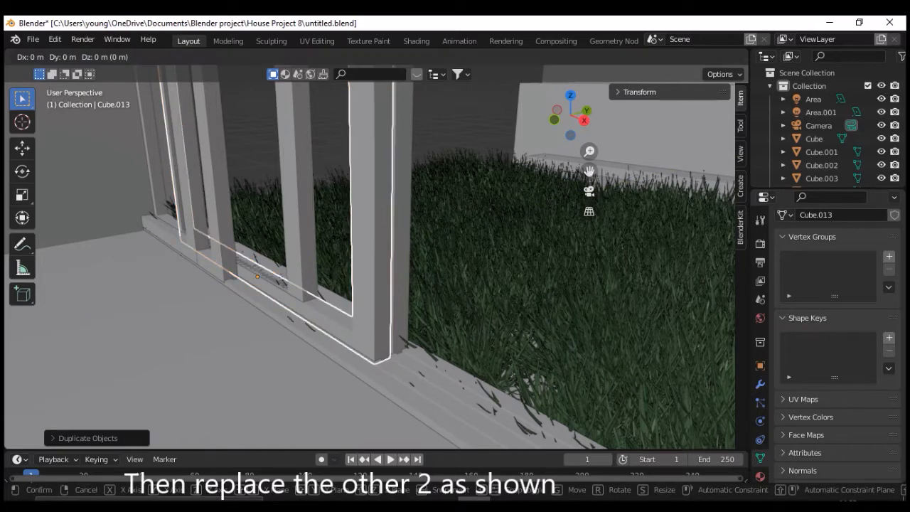
key("y")
key("Return")
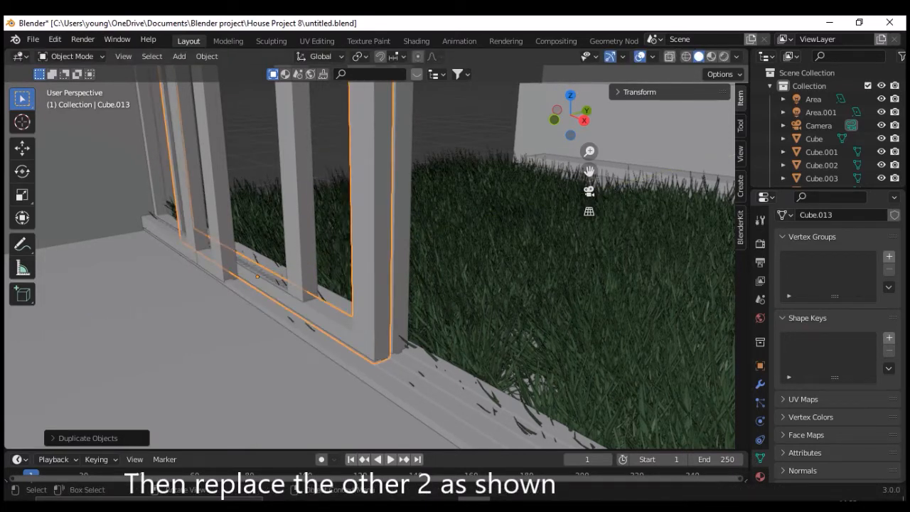
key("shift+d")
key("x")
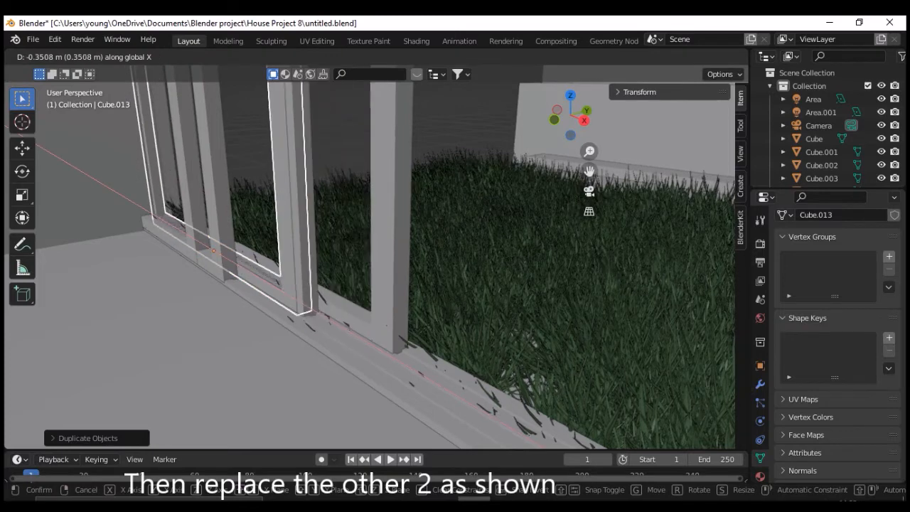
key("Return")
- Delete the other door frames on the track and select the frame with the recessed handle
left_click(308, 270)
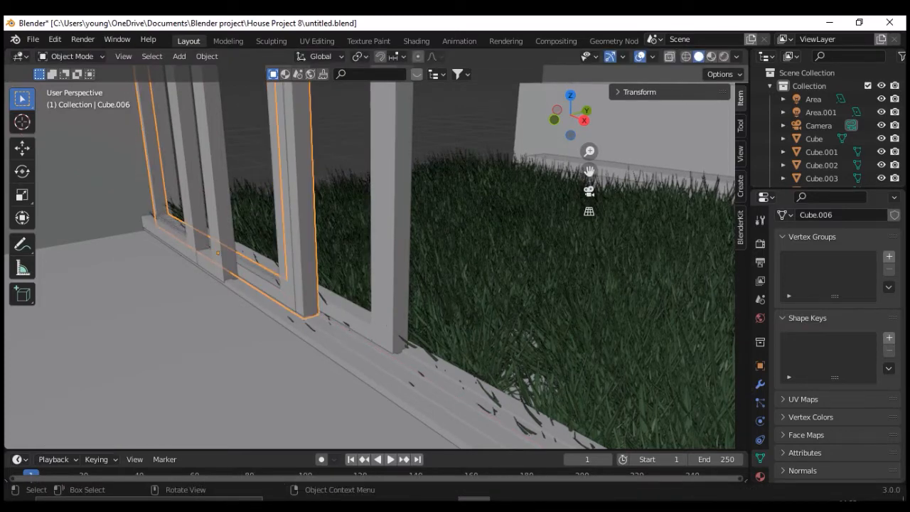
key("x")
left_click(246, 272)
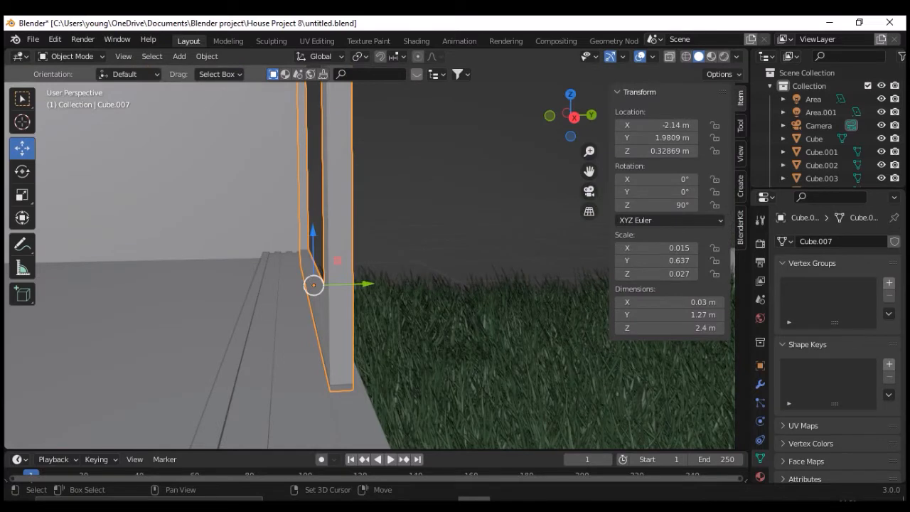
- Duplicate the handled door frame and place the copy on the middle track at X -2.3782 m, Y 1.9294 m
key("shift+d")
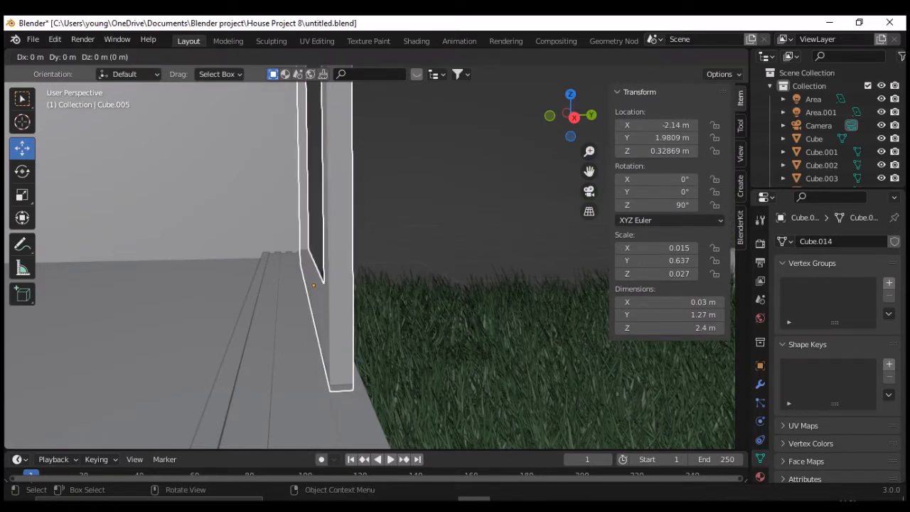
key("x")
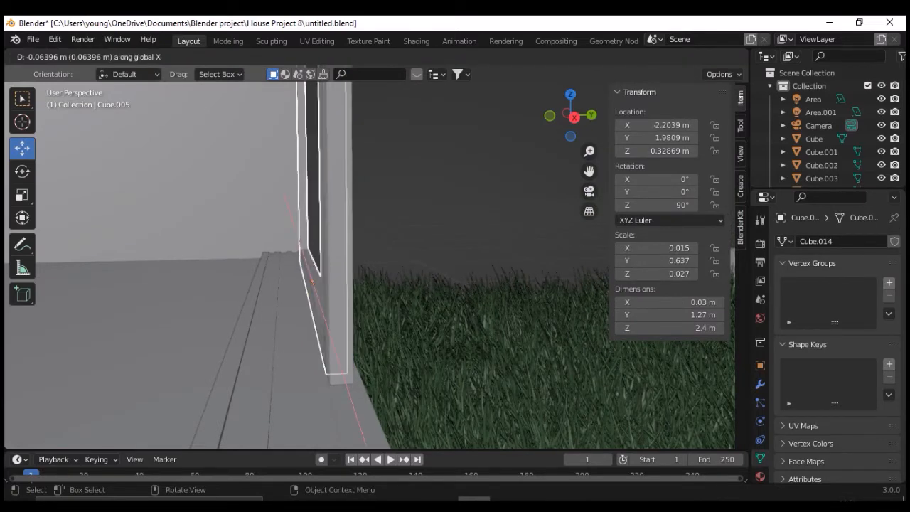
key("Return")
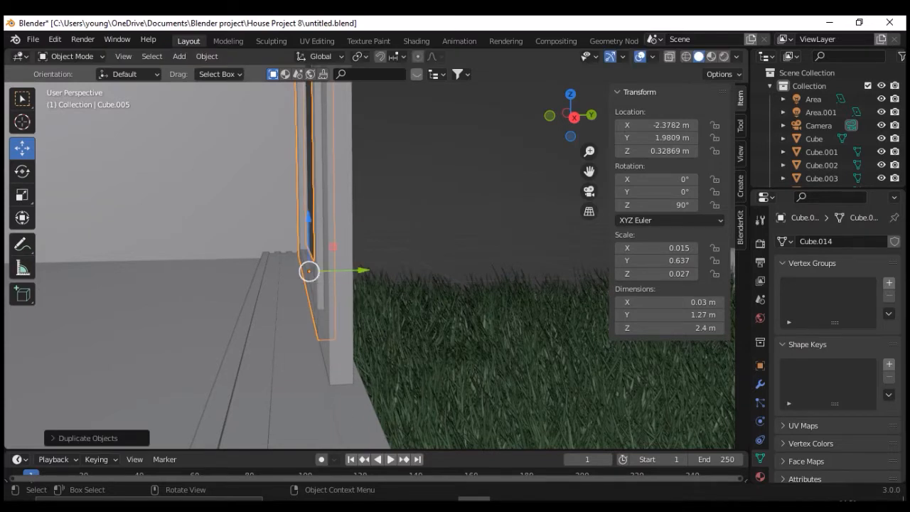
left_click_drag(341, 270, 322, 271)
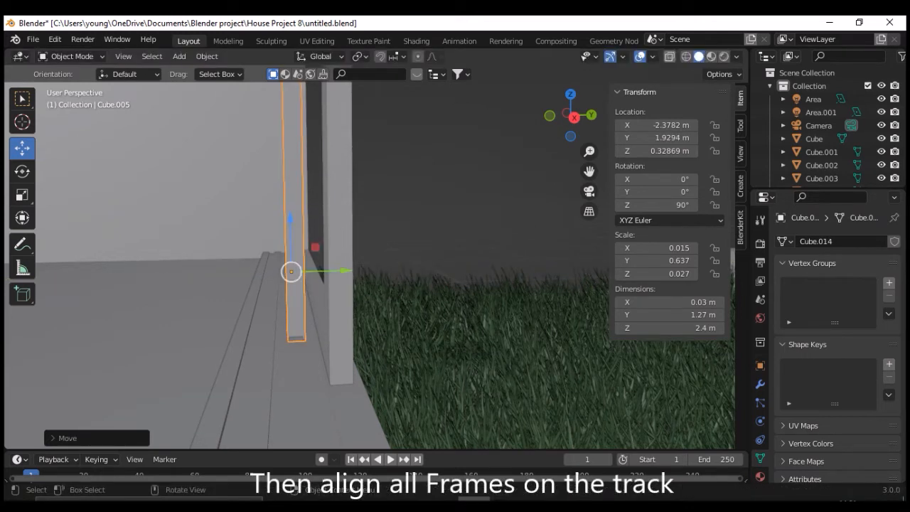
- Duplicate the middle-track frame and place the copy on the innermost track at X -2.882 m, Y 1.877 m
key("shift+d")
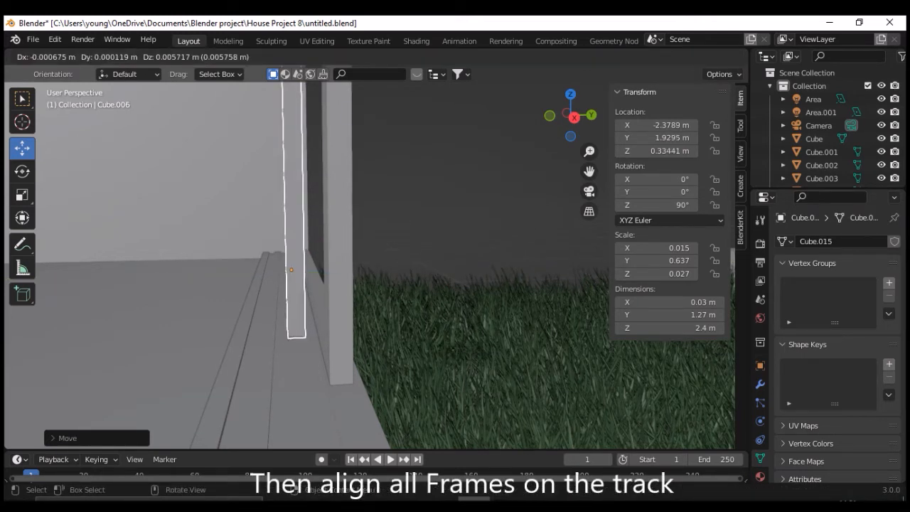
key("x")
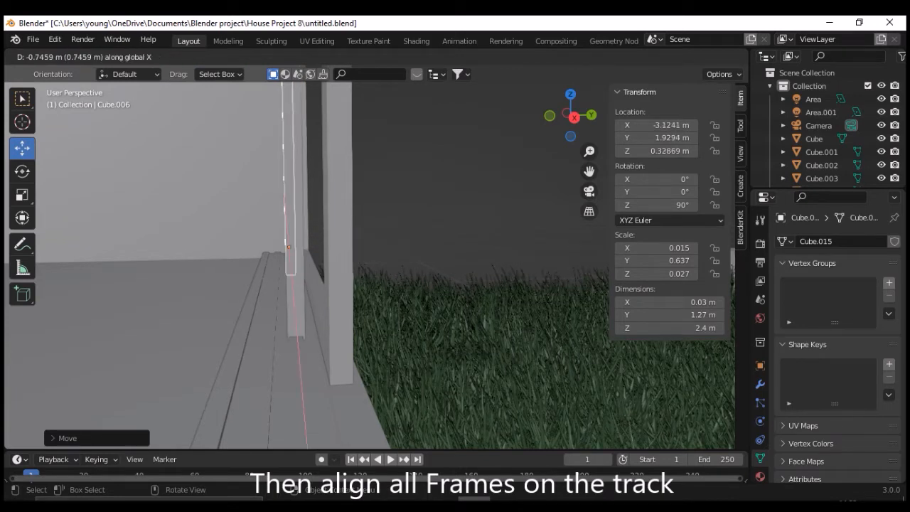
key("shift+d")
key("y")
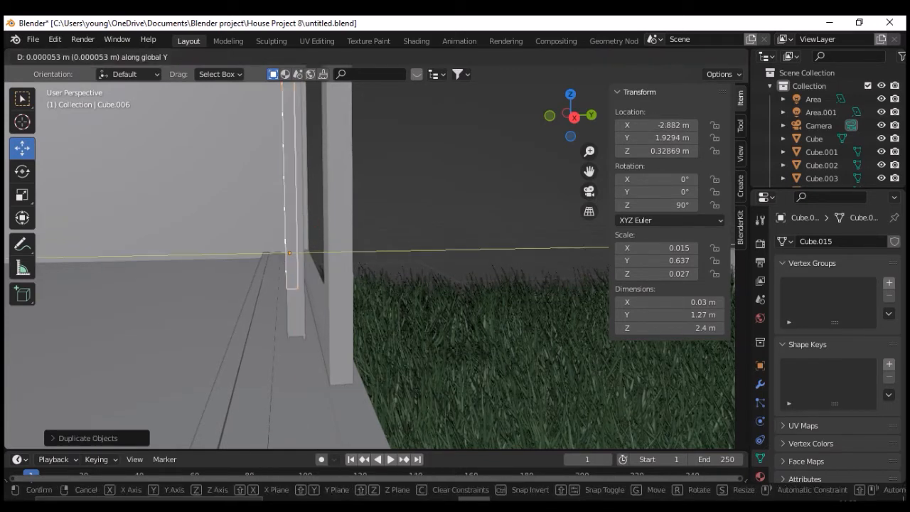
key("Return")
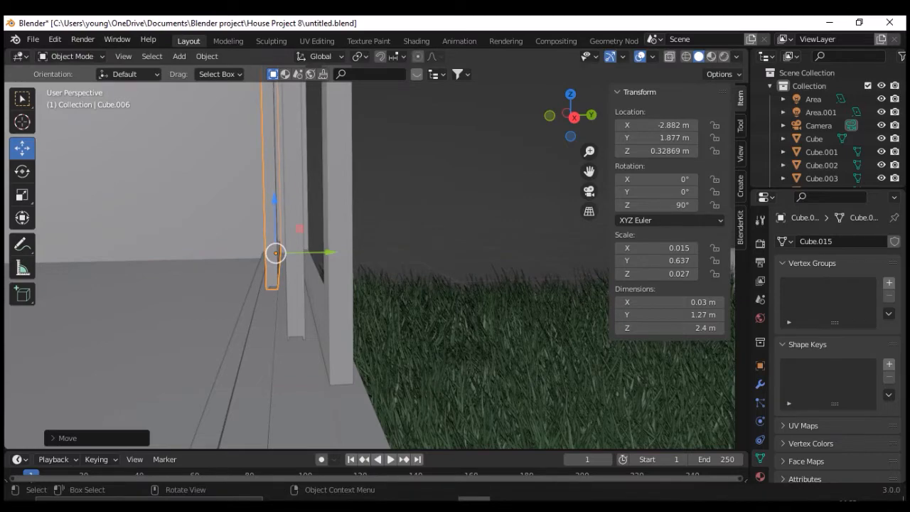
- Examine the alignment of the three door frames on their tracks and the handle recesses on their posts
middle_click_drag(370, 284, 391, 285)
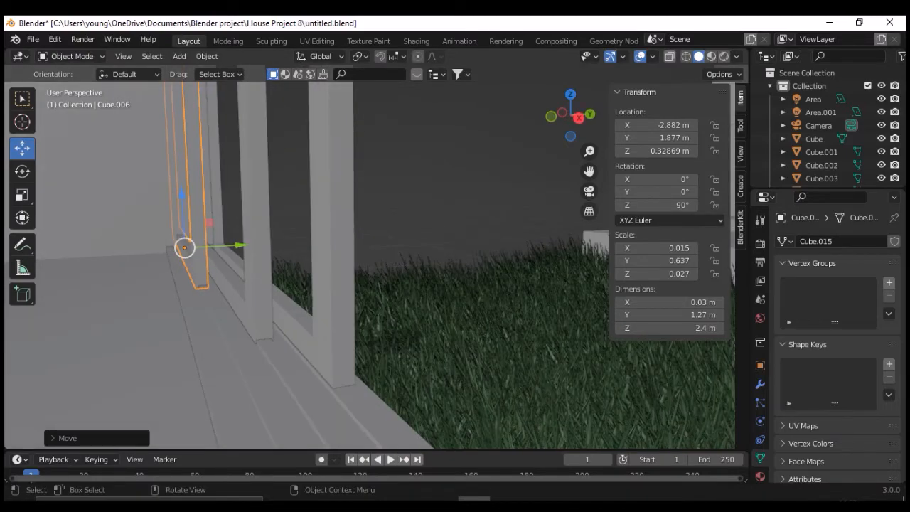
scroll(370, 257, "up", 1)
scroll(370, 258, "down", 1)
middle_click_drag(391, 285, 533, 286)
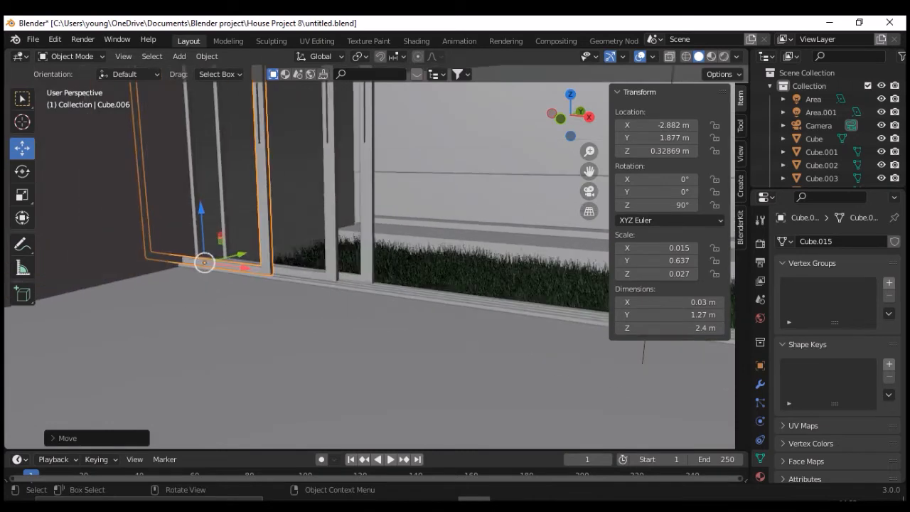
left_click_drag(589, 171, 731, 278)
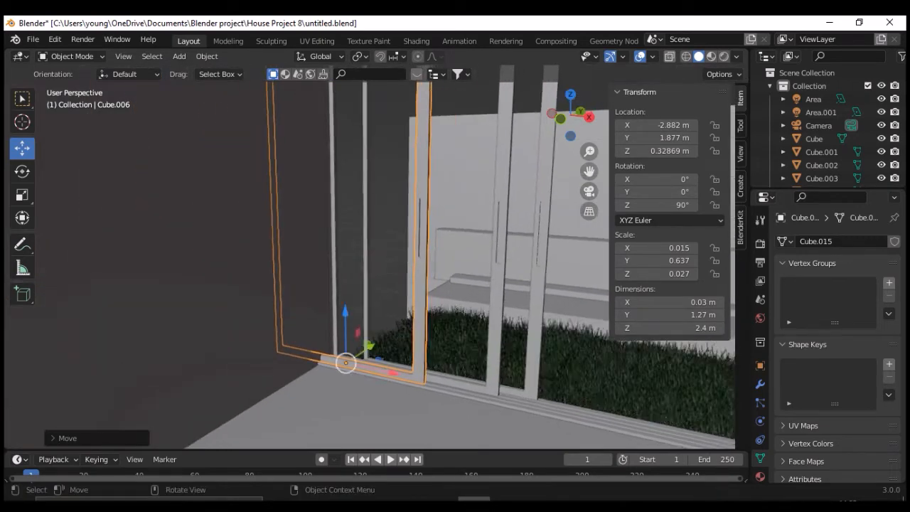
scroll(370, 257, "up", 1)
middle_click_drag(481, 362, 455, 340)
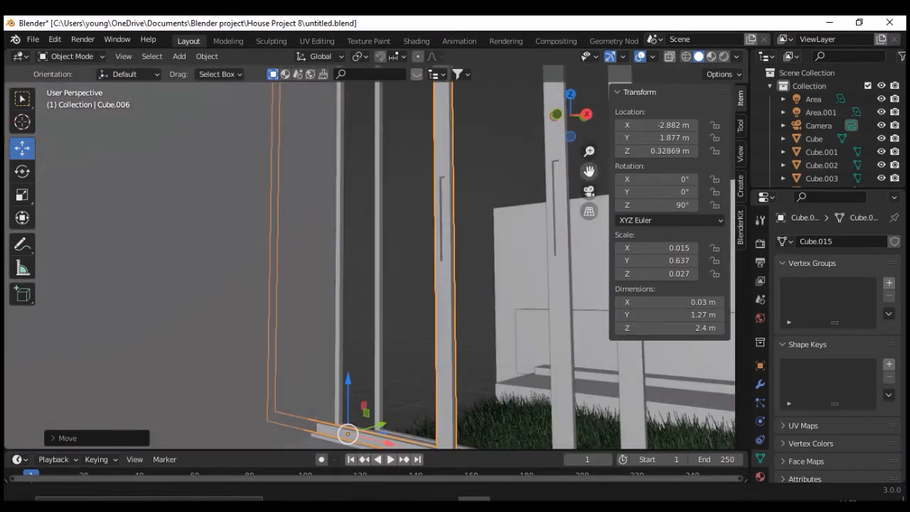
- Duplicate the door frame on the innermost track, place the copy at X -3.0942 m, Y 1.8342 m, and clear the selection
left_click_drag(589, 171, 587, 44)
middle_click_drag(484, 242, 327, 288)
scroll(369, 258, "up", 1)
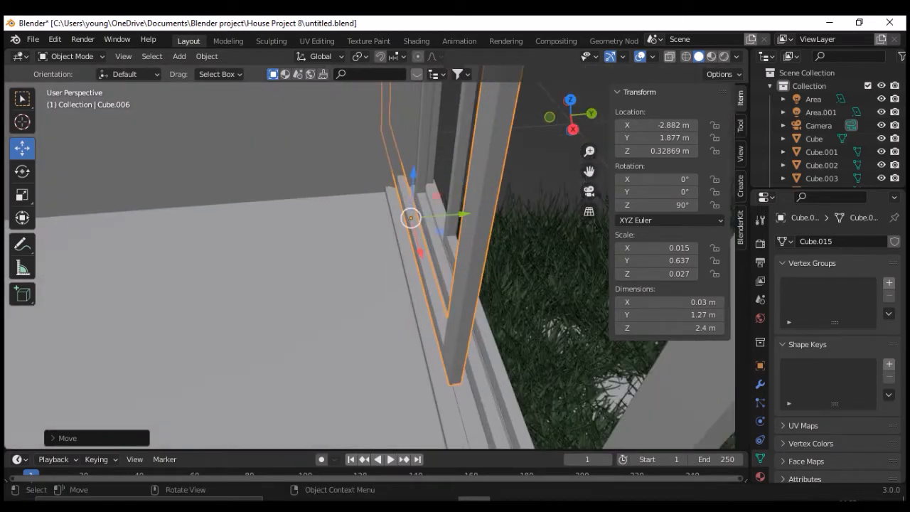
key("shift+d")
key("y")
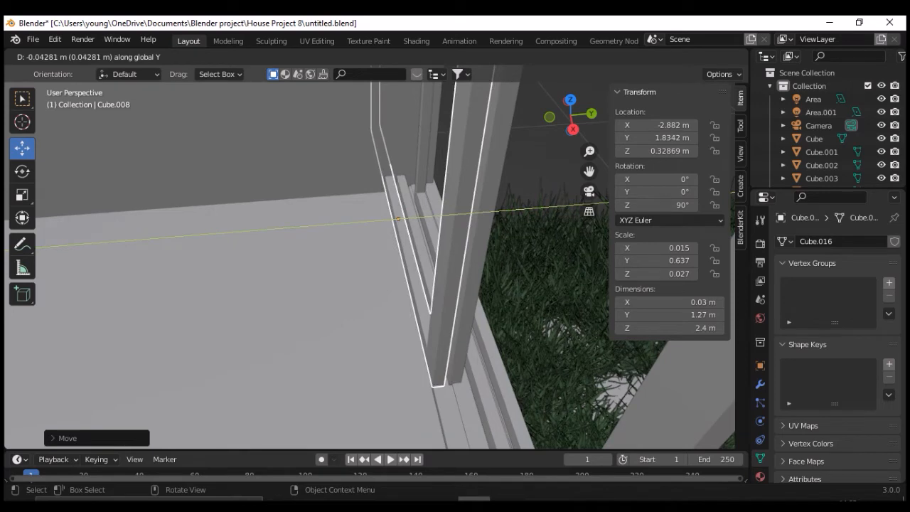
key("Return")
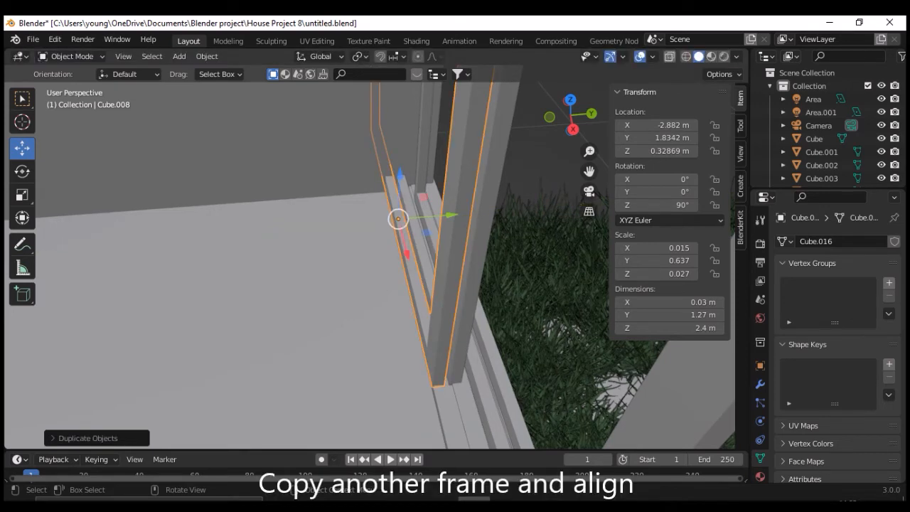
key("shift+d")
key("x")
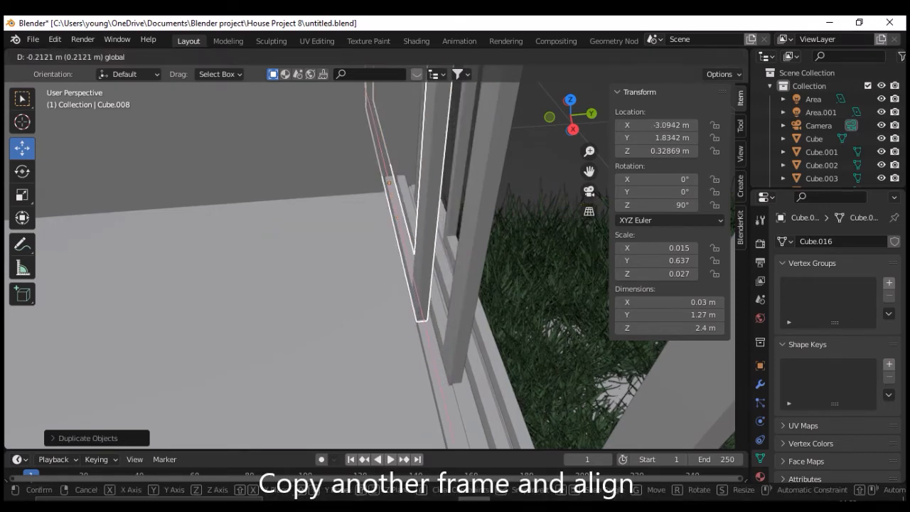
key("Return")
middle_click_drag(455, 284, 568, 270)
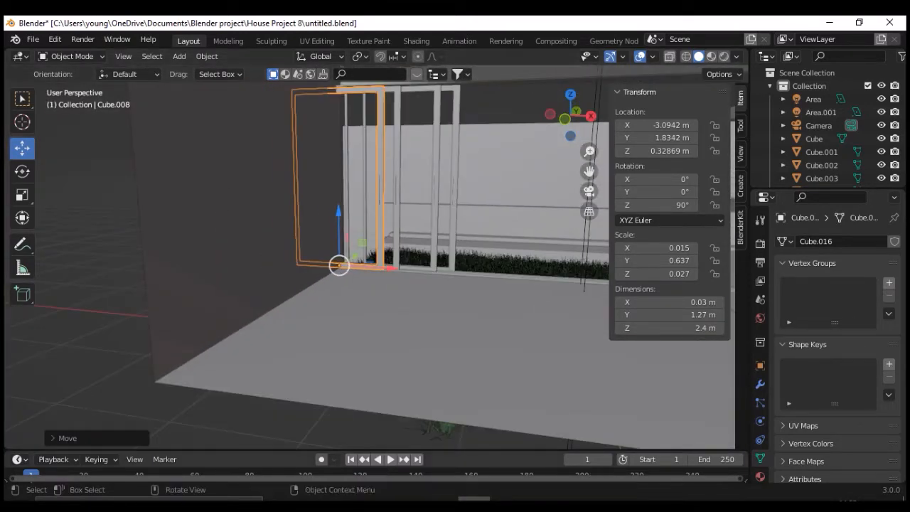
middle_click_drag(569, 271, 575, 260)
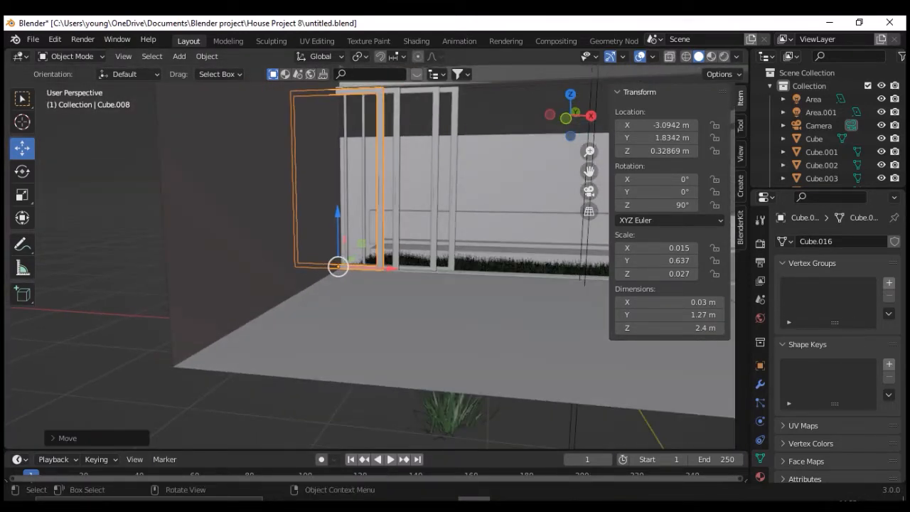
key("alt+a")
- Search the BlenderKit asset library for KEY and browse through the resulting models
scroll(370, 256, "up", 6)
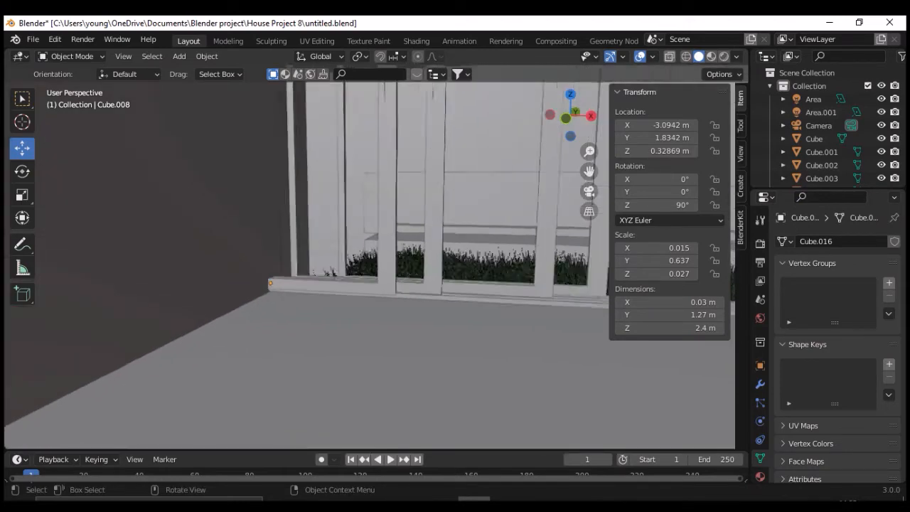
scroll(370, 256, "up", 8)
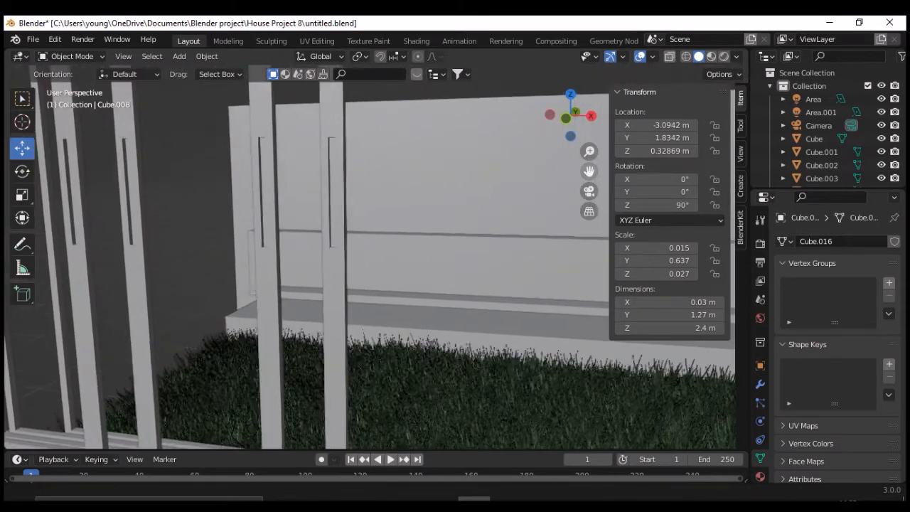
scroll(370, 256, "up", 3)
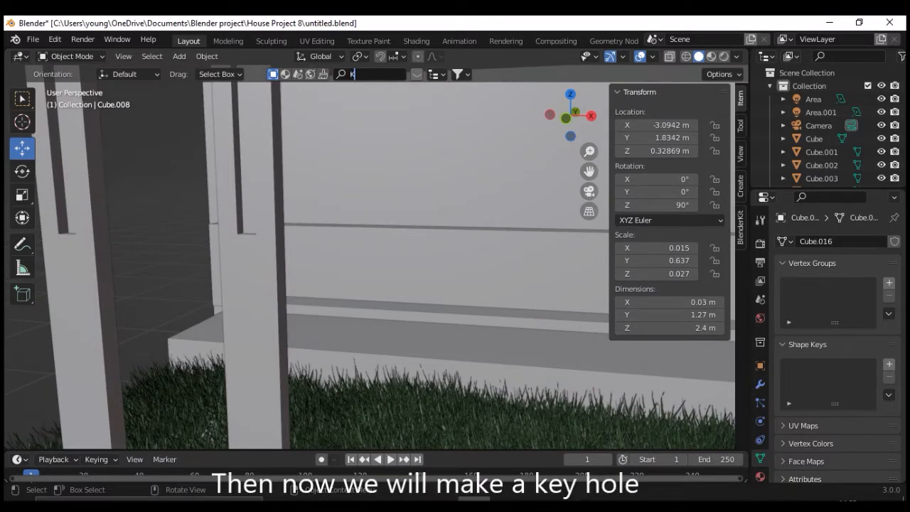
key("Return")
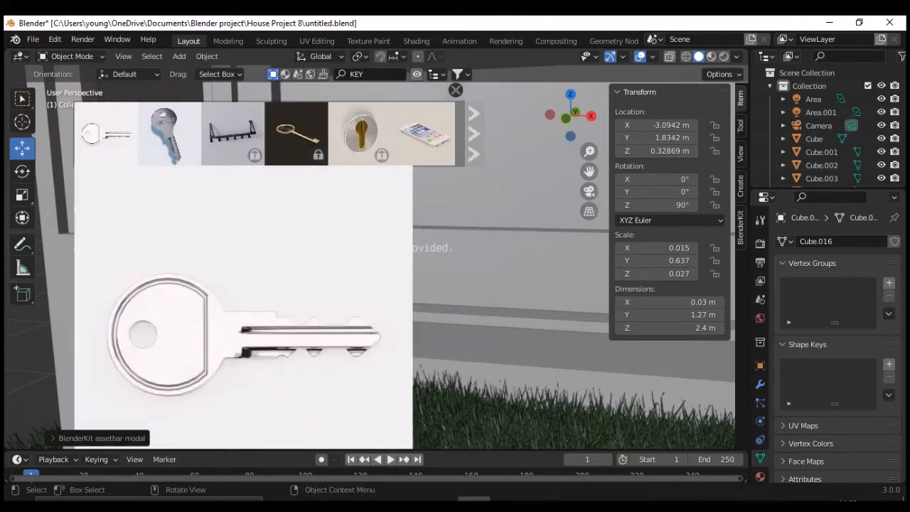
left_click(474, 134)
left_click(473, 134)
left_click(473, 134)
left_click(474, 134)
left_click(473, 134)
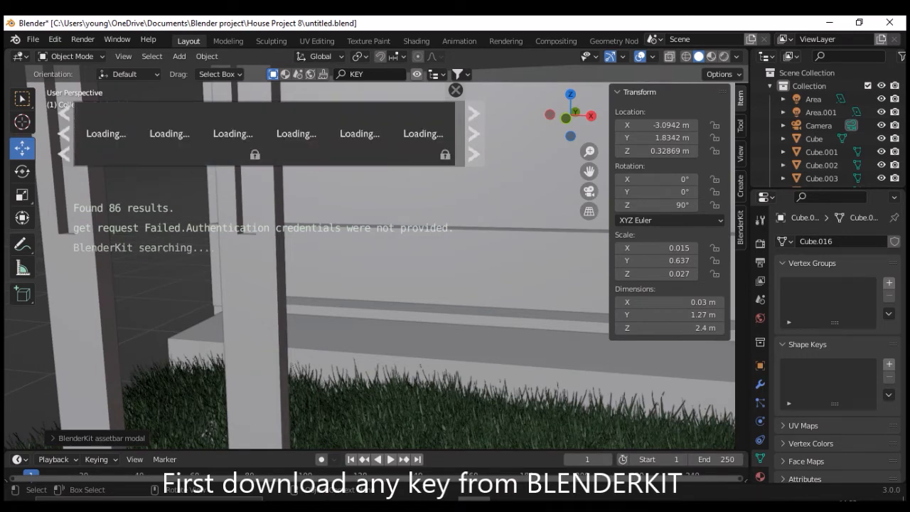
left_click(473, 134)
- Change the asset library search to KEY LOCK and look over the suggested models
left_click(364, 74)
left_click(365, 74)
type("LOCK")
key("Return")
mouse_move(169, 133)
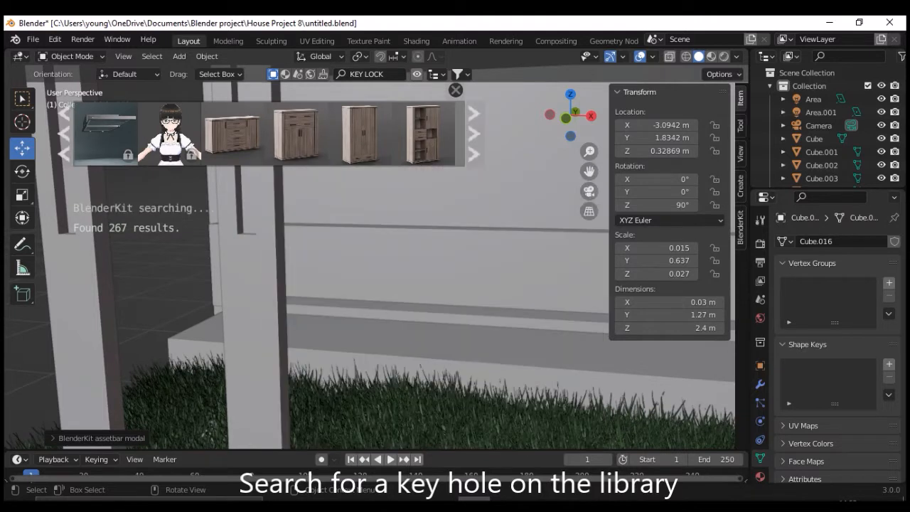
- Change the asset library search to KEY HOLE and preview the first models
left_click(384, 73)
left_click_drag(383, 74, 368, 74)
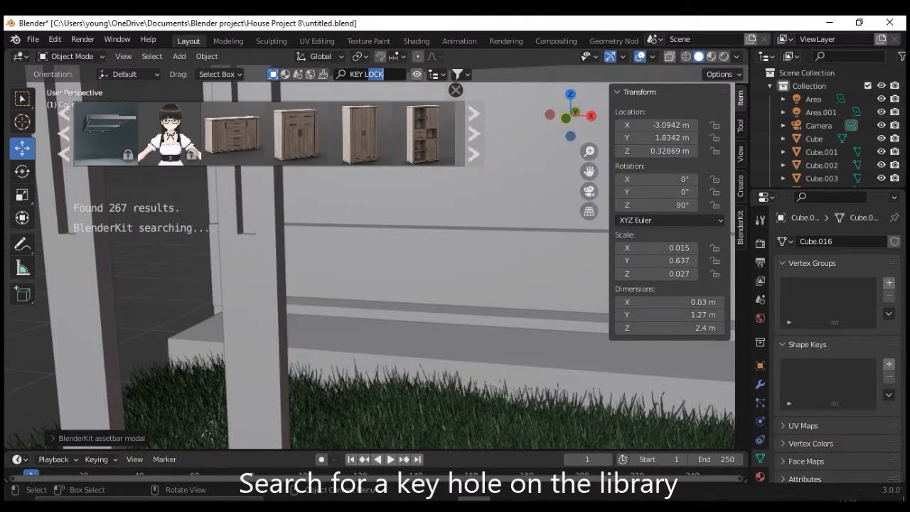
key("BackSpace")
key("BackSpace")
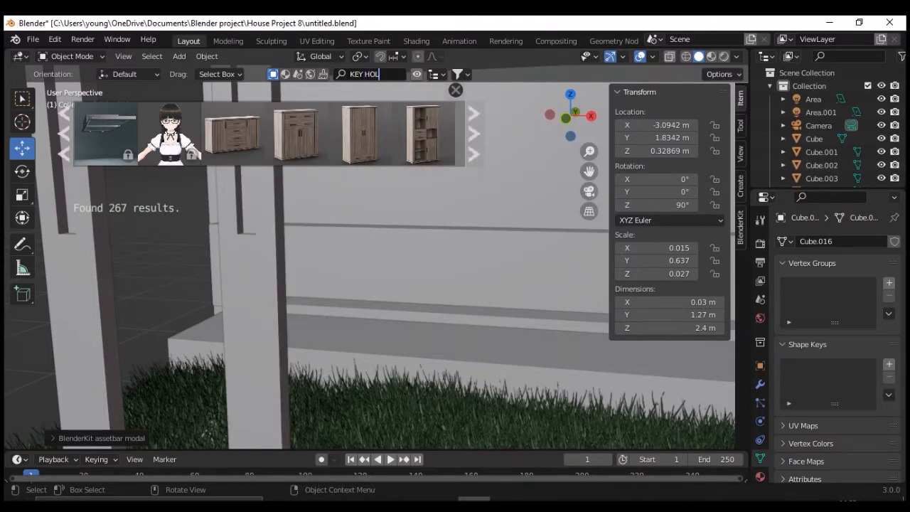
key("Return")
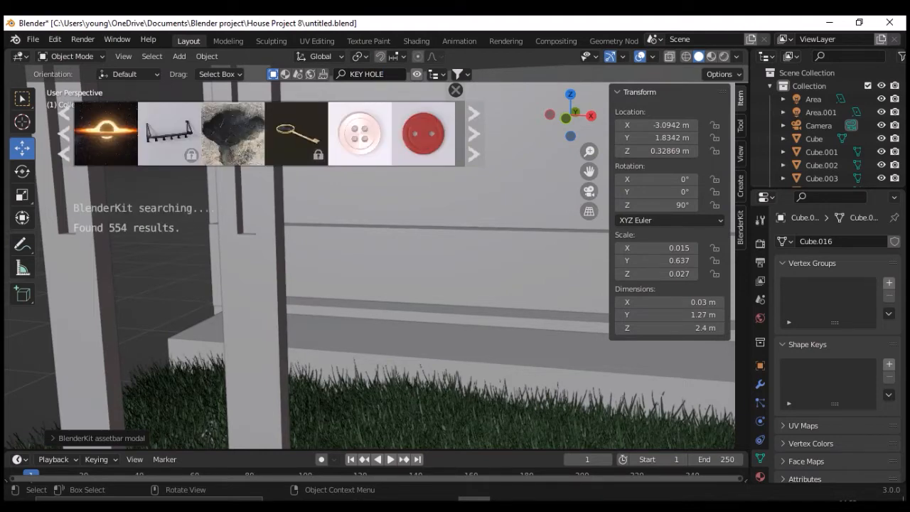
mouse_move(106, 133)
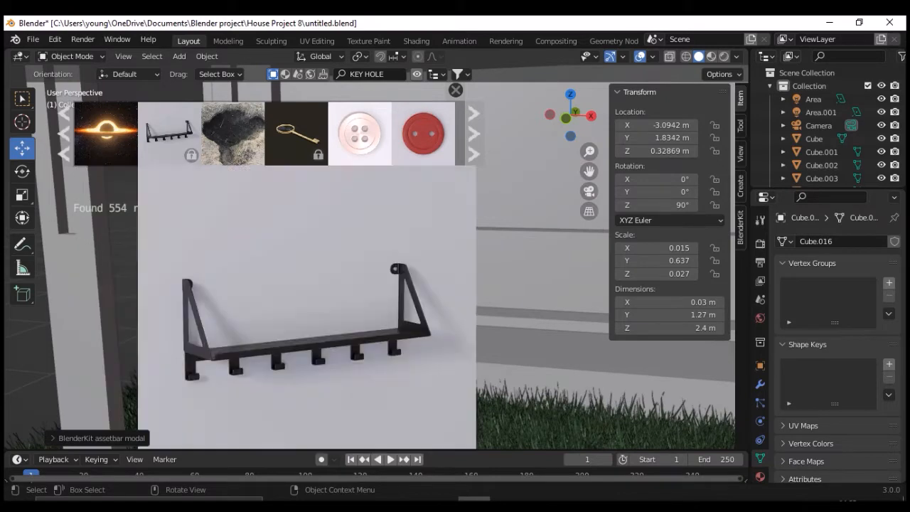
- Browse the KEY HOLE models for a suitable keyhole and close the asset bar
left_click(474, 133)
left_click(474, 133)
left_click(473, 133)
left_click(474, 133)
left_click(474, 133)
left_click(474, 133)
left_click(473, 133)
left_click(473, 133)
left_click(473, 133)
left_click(473, 133)
left_click(474, 133)
left_click(474, 133)
left_click(473, 133)
left_click(473, 133)
left_click(474, 133)
left_click(474, 133)
left_click(474, 133)
left_click(456, 90)
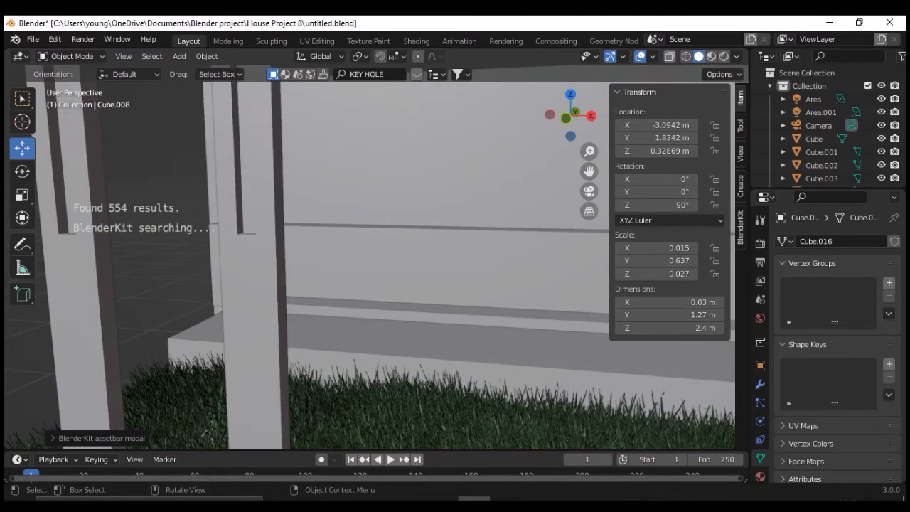
- Select the door frame on the outermost track and show it in the front orthographic view with Material Preview shading
scroll(369, 263, "down", 1)
middle_click_drag(370, 263, 394, 248)
left_click_drag(589, 171, 684, 101)
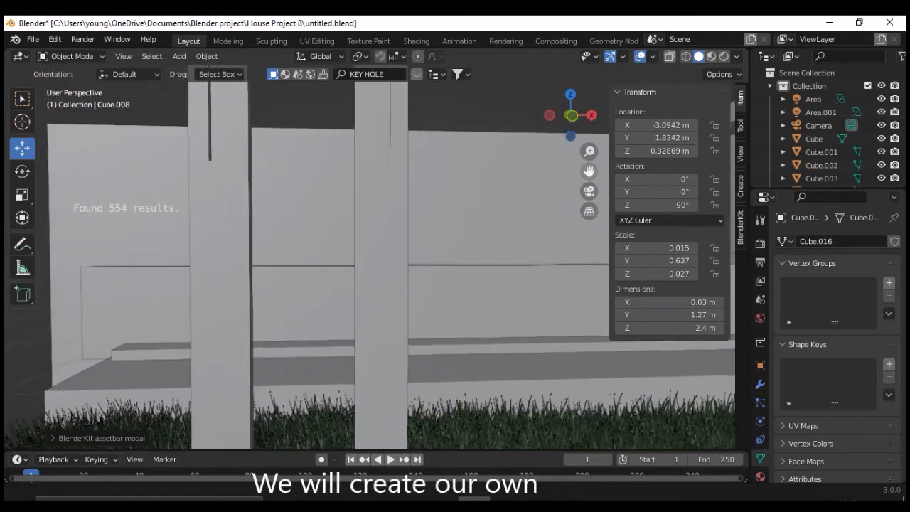
scroll(370, 263, "up", 1)
left_click(377, 263)
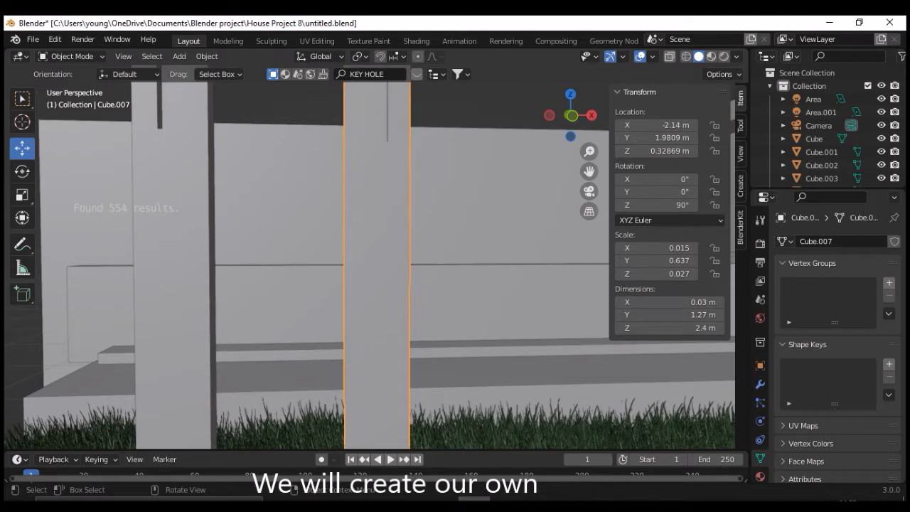
left_click(591, 115)
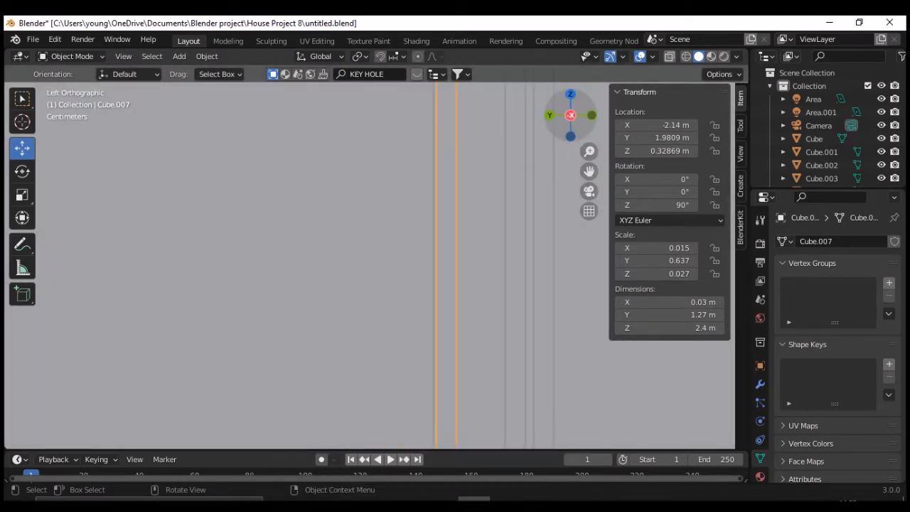
left_click(549, 115)
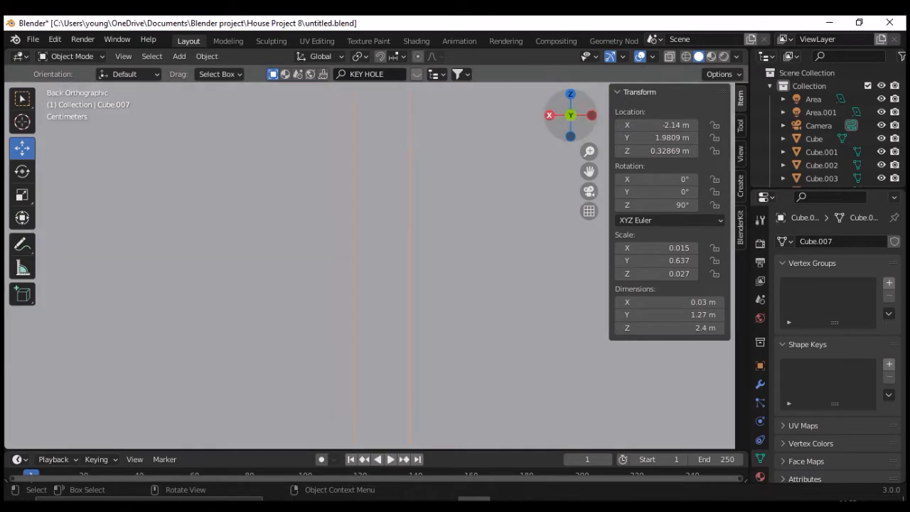
scroll(369, 265, "down", 9)
scroll(370, 265, "down", 5)
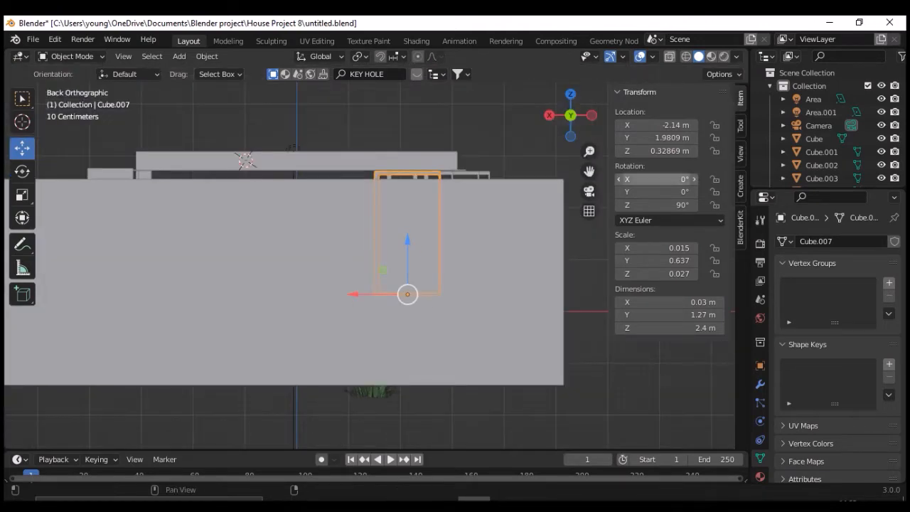
left_click(570, 116)
scroll(370, 265, "up", 12)
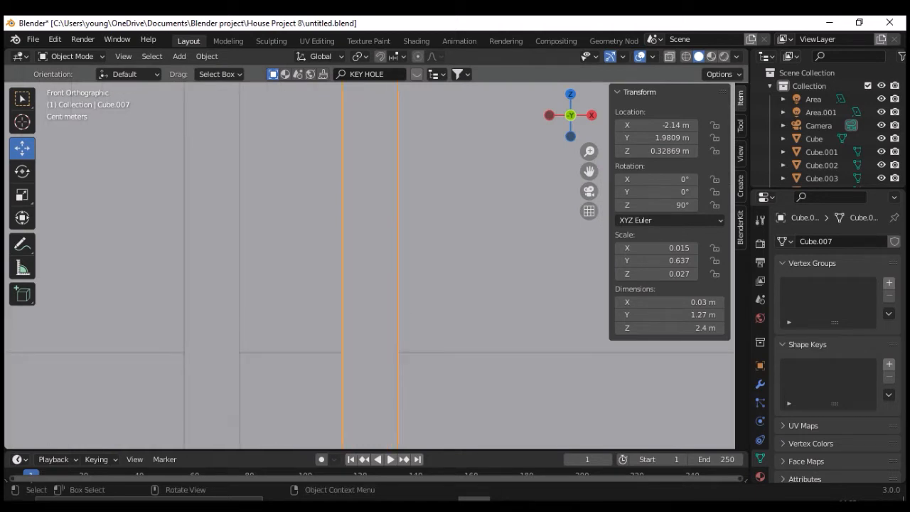
key("z")
key("2")
scroll(370, 265, "up", 3)
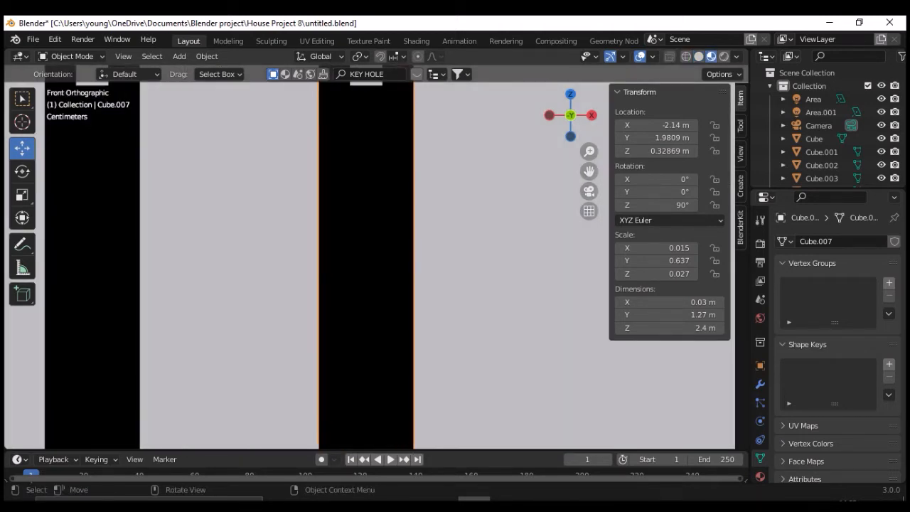
- Place the 3D cursor midway across the selected frame's post, below the handle recess, at about X -1.54 m, Z 1.11 m
left_click_drag(589, 172, 599, 234)
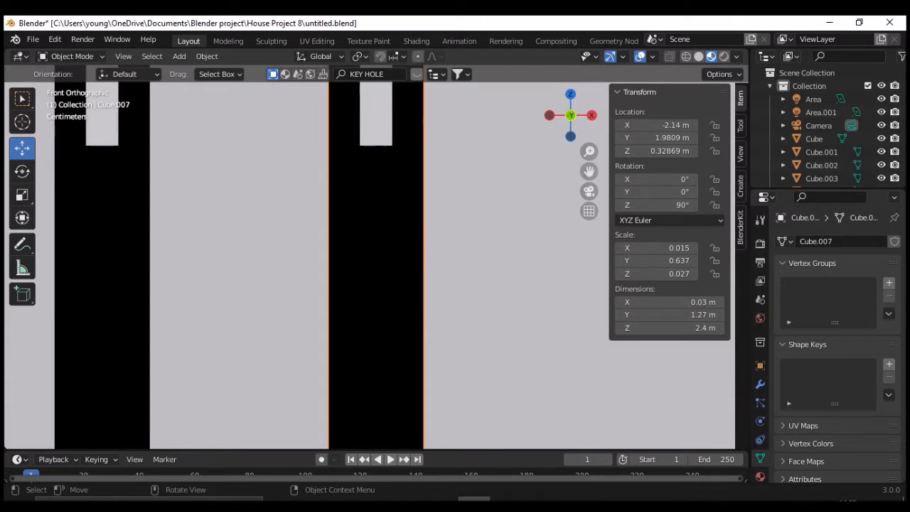
left_click(22, 122)
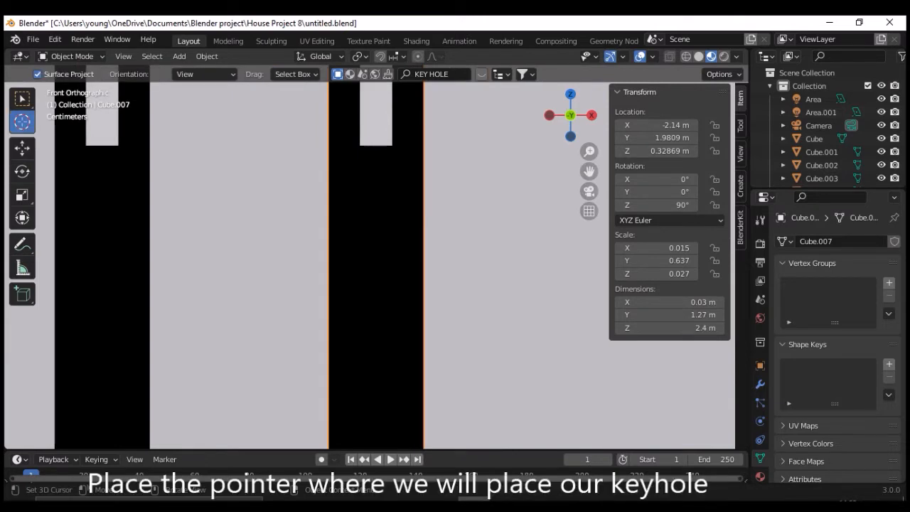
left_click(376, 238)
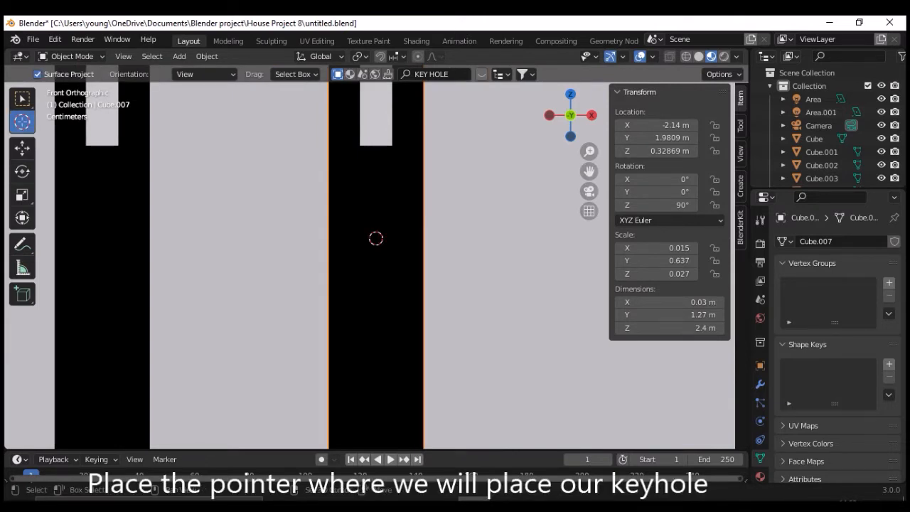
- Add a cylinder at the 3D cursor and scale it uniformly to about 0.025
key("shift+a")
mouse_move(359, 240)
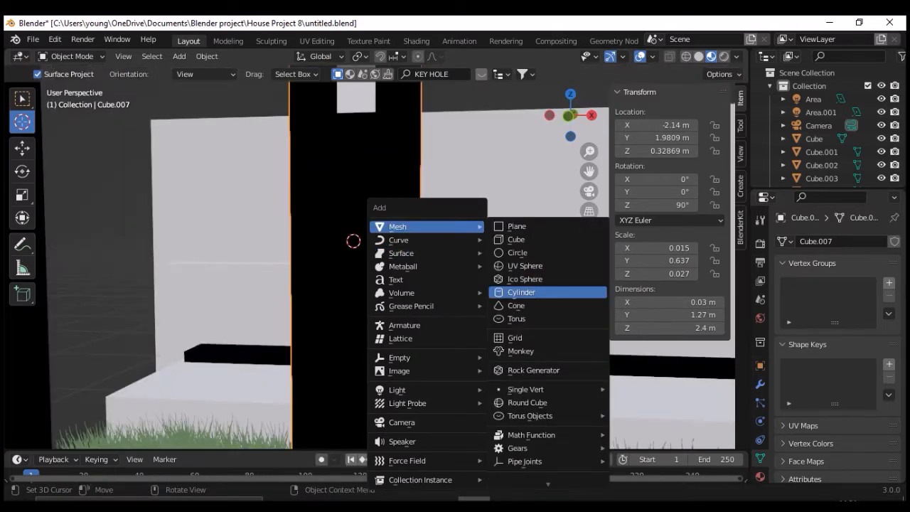
left_click(522, 292)
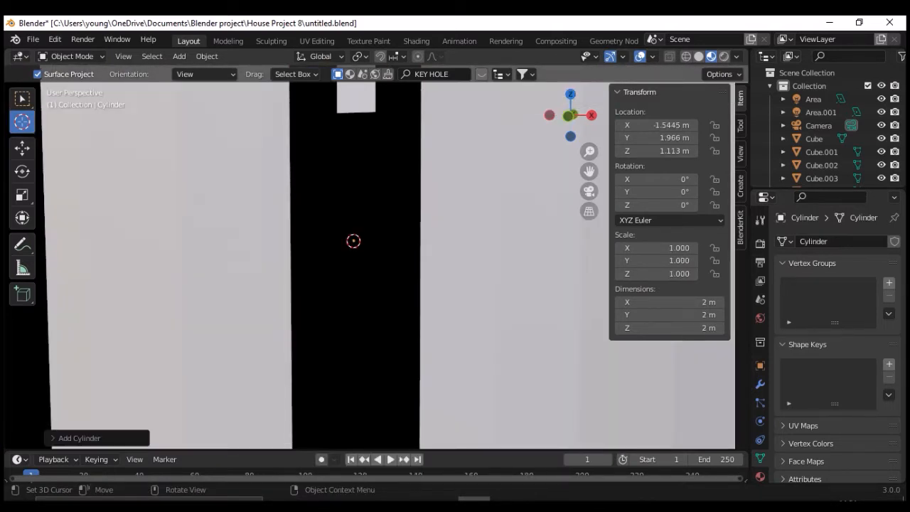
key("s")
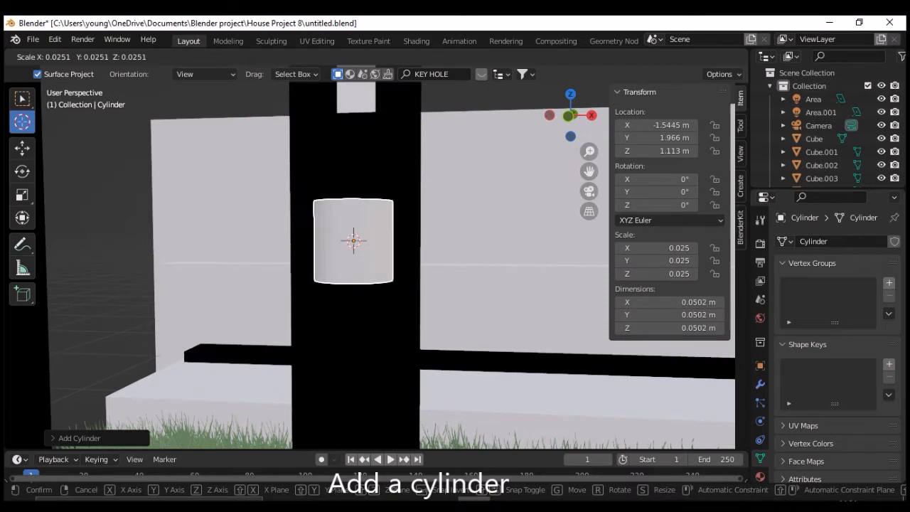
key("Return")
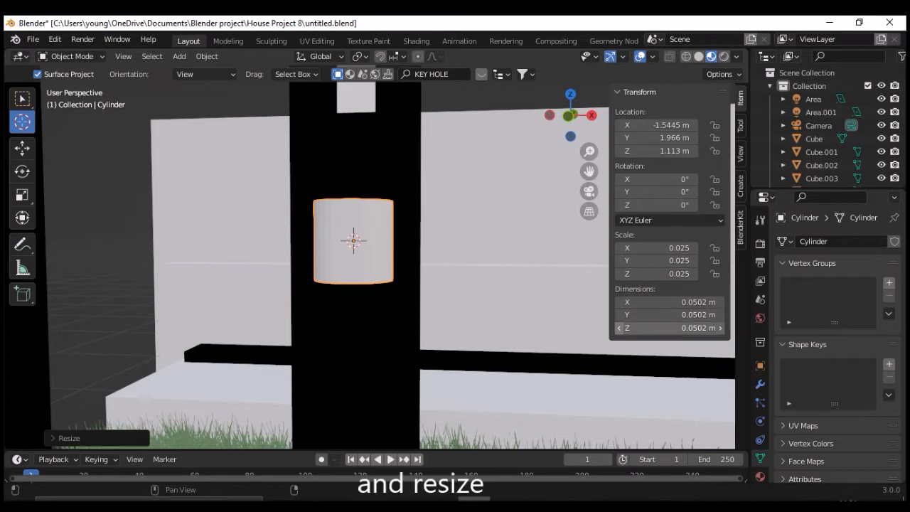
- Set the cylinder's Z dimension to 0.02 m to flatten it into a disc
left_click(620, 328)
left_click(668, 328)
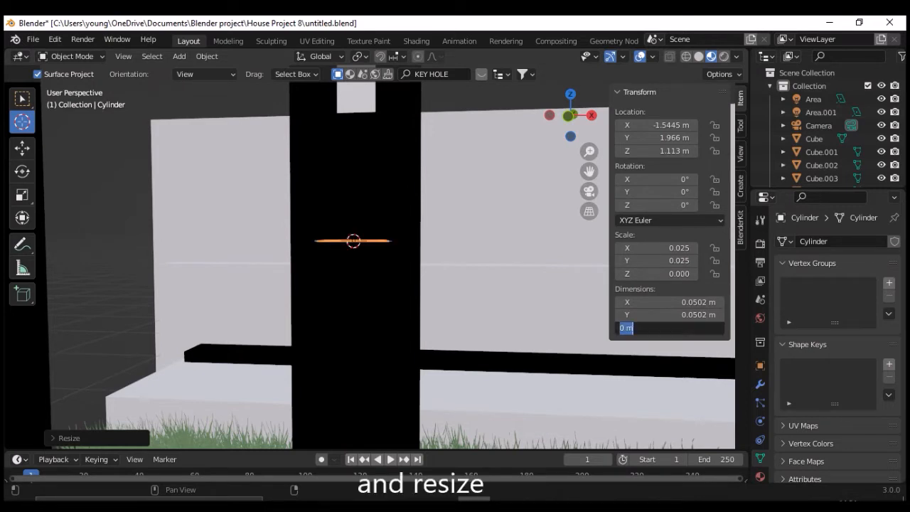
type("0.02")
key("Return")
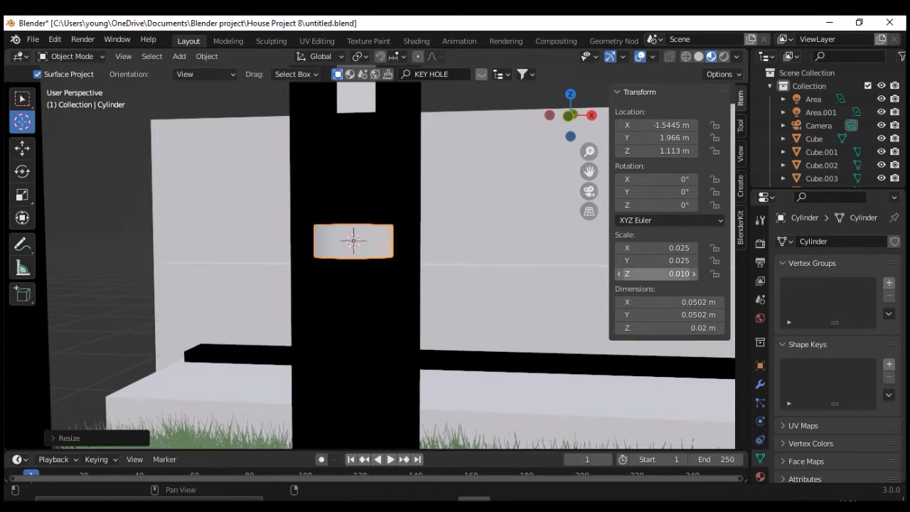
- Set the disc's X rotation to 90° so its flat face is parallel to the front of the post
middle_click_drag(497, 213, 394, 214)
left_click_drag(657, 179, 629, 179)
left_click(657, 180)
type("90")
key("Return")
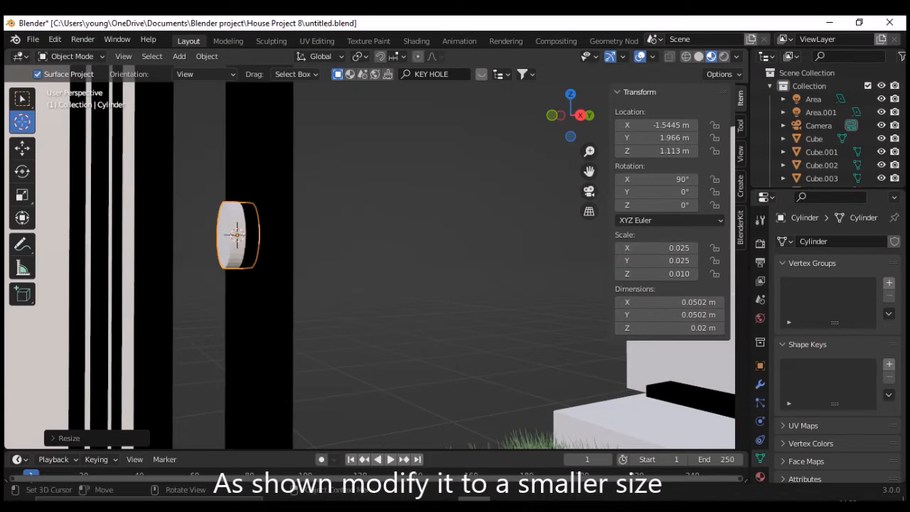
- Set the disc's Z dimension to 0.005 m to make it thinner
middle_click_drag(320, 249, 569, 250)
left_click(669, 328)
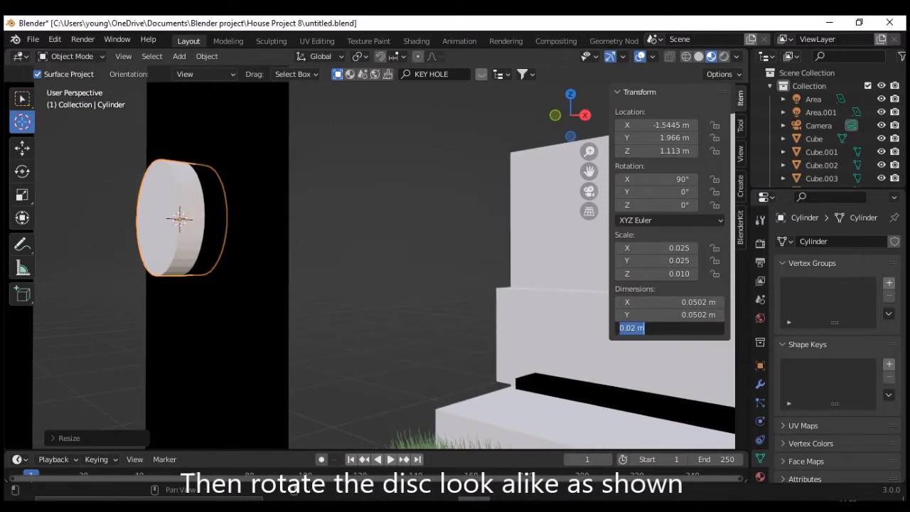
left_click(636, 328)
type("5")
key("Return")
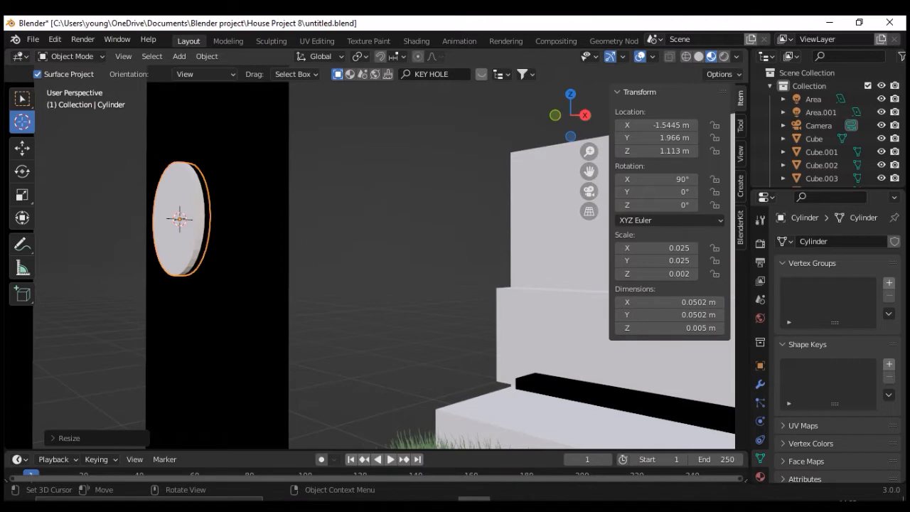
- Move the disc along Y to about 1.9652 m on the front of the post and save the file
mouse_move(384, 263)
middle_mouse_down()
mouse_move(335, 264)
mouse_move(384, 260)
mouse_move(376, 260)
middle_mouse_up()
left_click(22, 148)
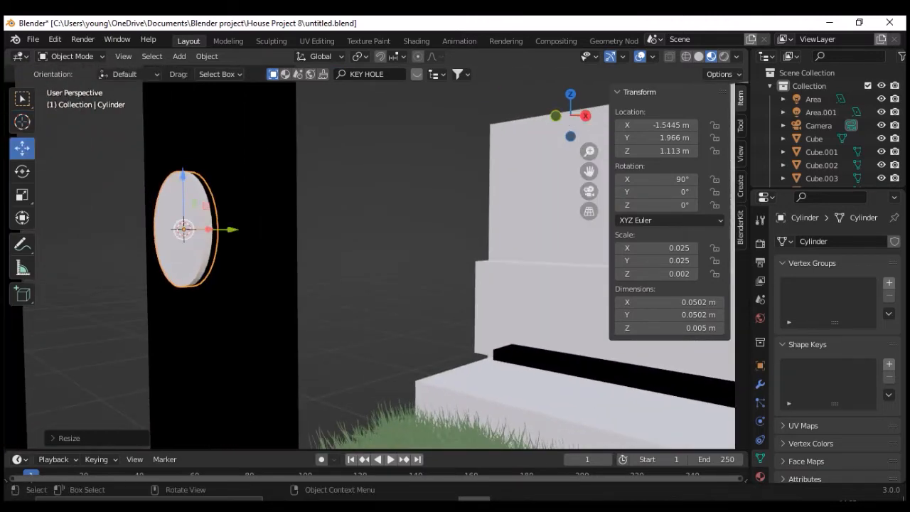
left_click_drag(229, 229, 194, 229)
middle_click_drag(194, 229, 278, 222)
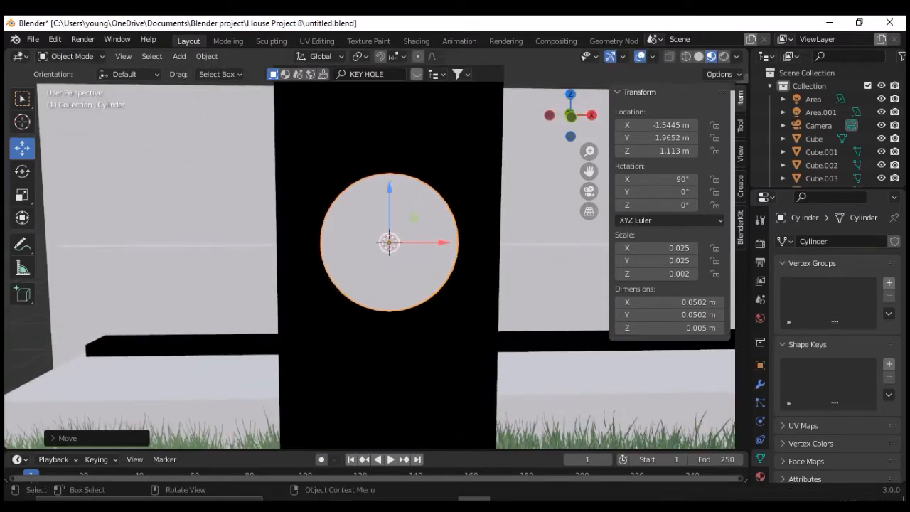
key("ctrl")
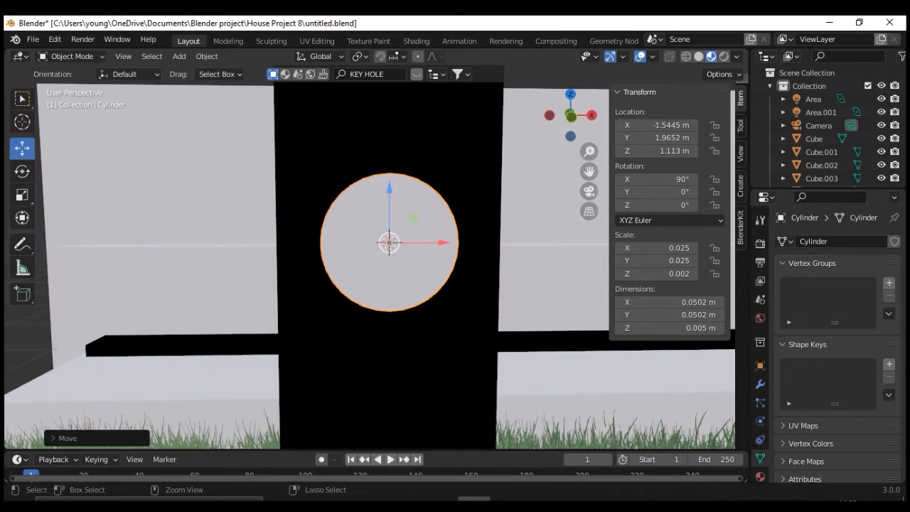
key("ctrl+s")
- Enter Edit Mode on the disc and subdivide all of its faces once
key("Tab")
scroll(403, 225, "up", 4)
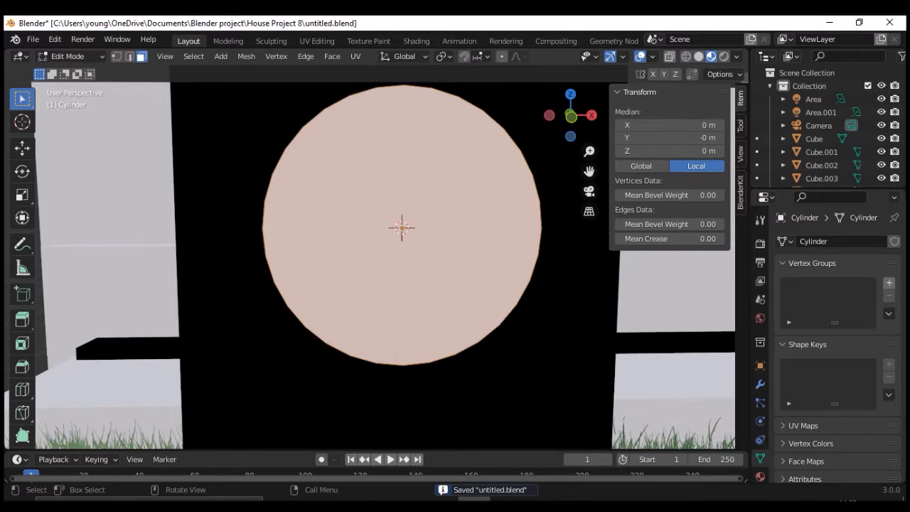
right_click(325, 259)
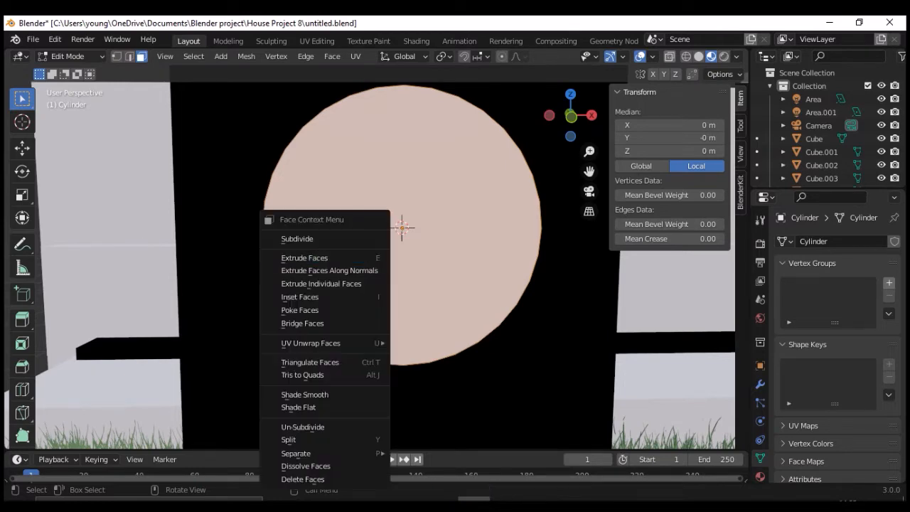
left_click(325, 238)
mouse_move(401, 228)
middle_mouse_down()
mouse_move(498, 263)
mouse_move(392, 234)
middle_mouse_up()
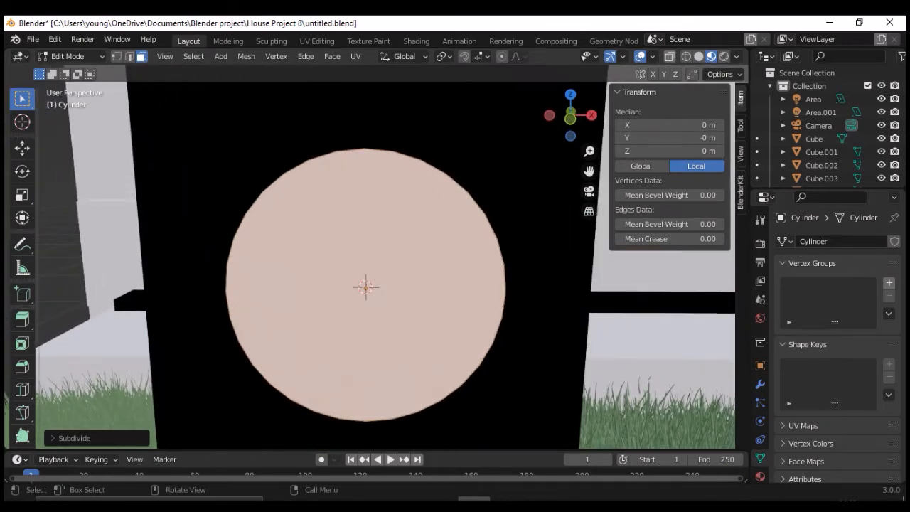
left_click(22, 390)
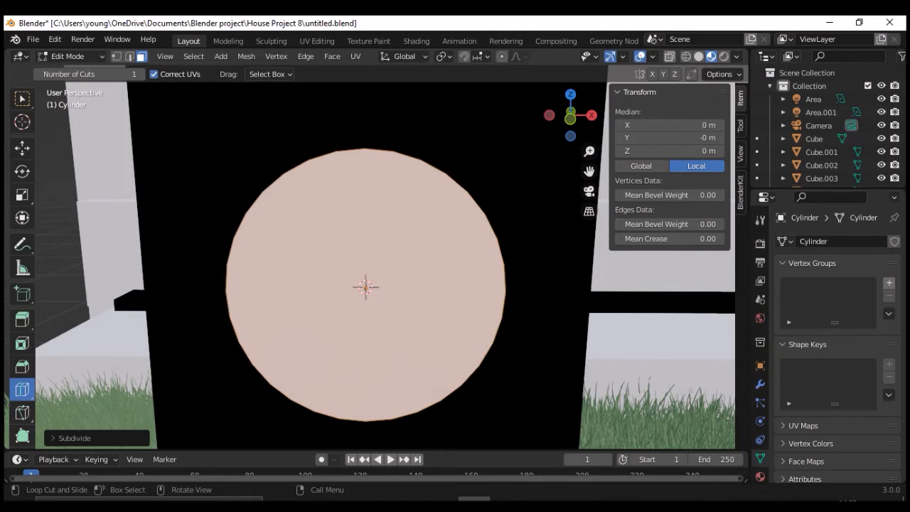
scroll(377, 263, "down", 8)
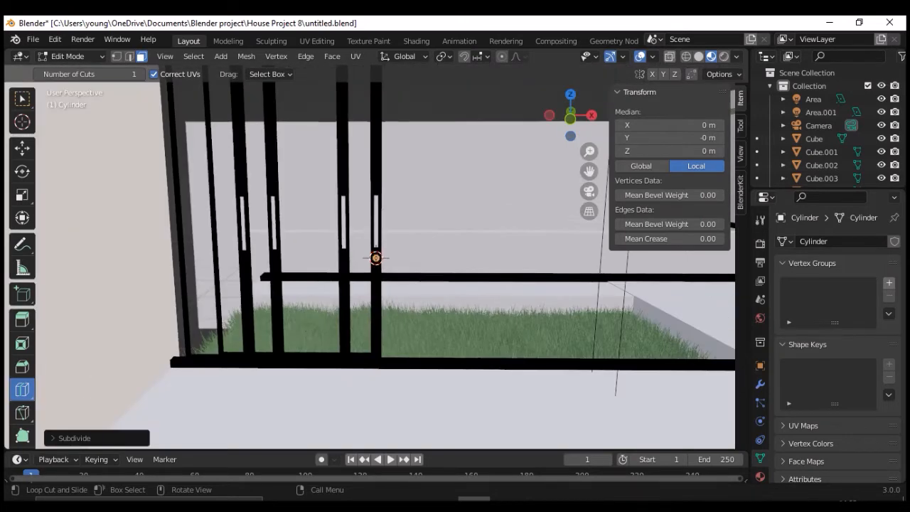
scroll(376, 258, "up", 2)
scroll(377, 258, "up", 4)
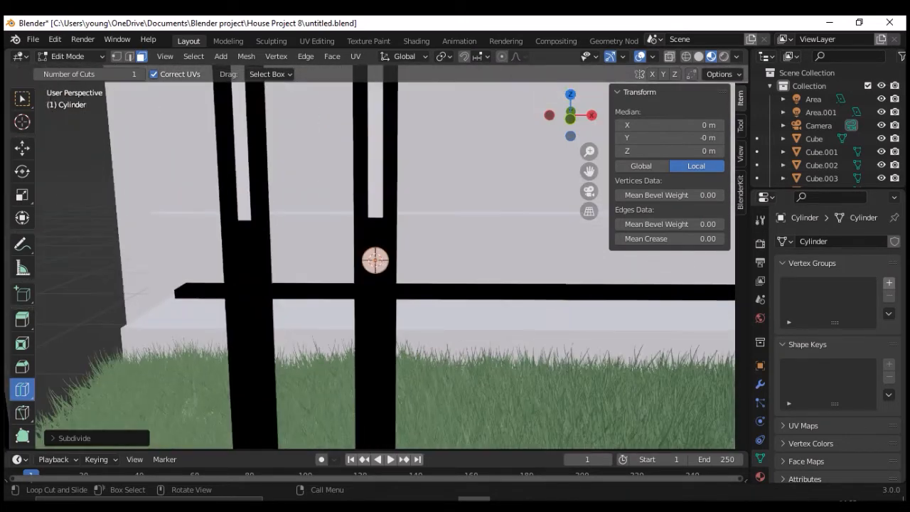
- Return the disc to Object Mode and search the BlenderKit model library for "KEY"
key("Tab")
scroll(376, 260, "up", 6)
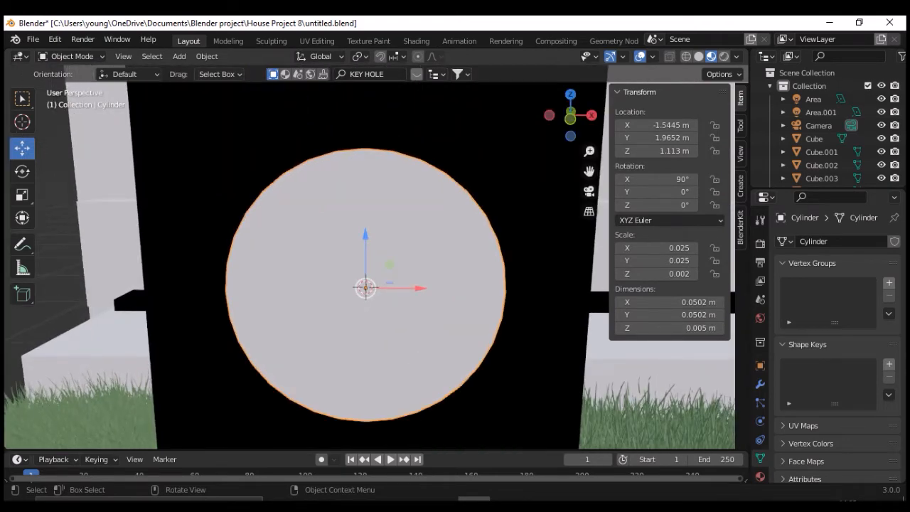
key("shift+Tab")
left_click(374, 74)
double_click(374, 74)
key("BackSpace")
key("Return")
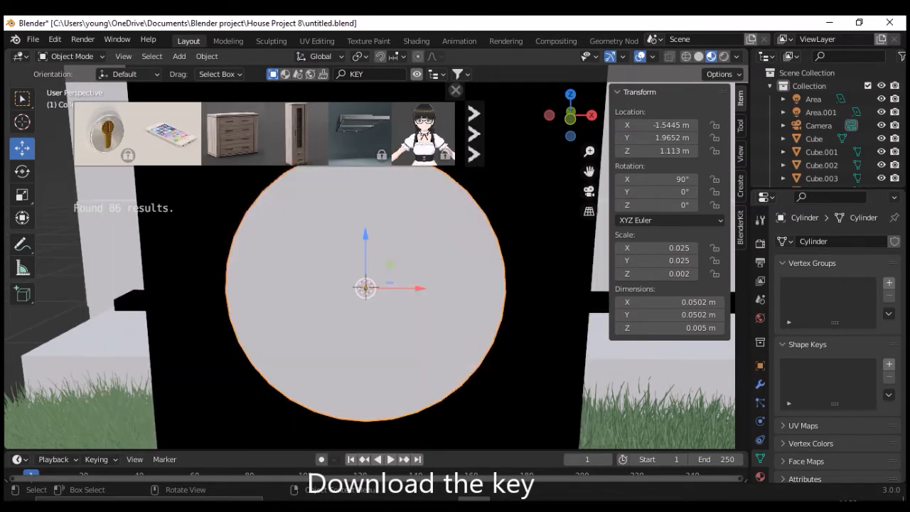
- Place the plain silver key model with the round head from the BlenderKit results on the front face of the disc
left_click(66, 134)
left_click_drag(106, 134, 279, 297)
middle_click_drag(279, 297, 260, 287)
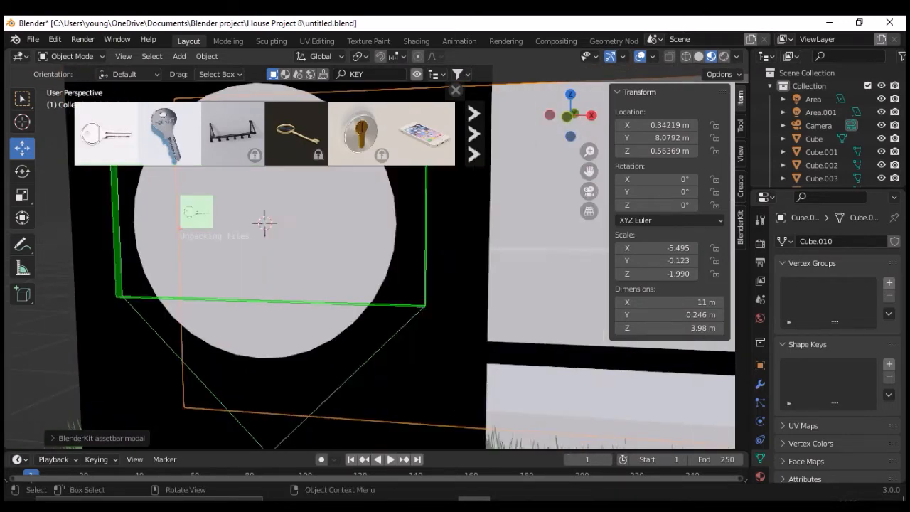
mouse_move(106, 134)
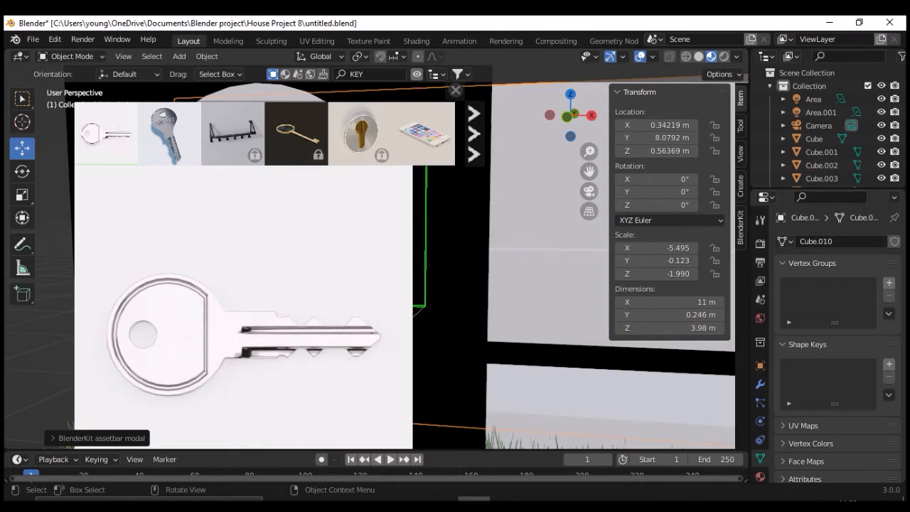
left_click_drag(107, 134, 265, 223)
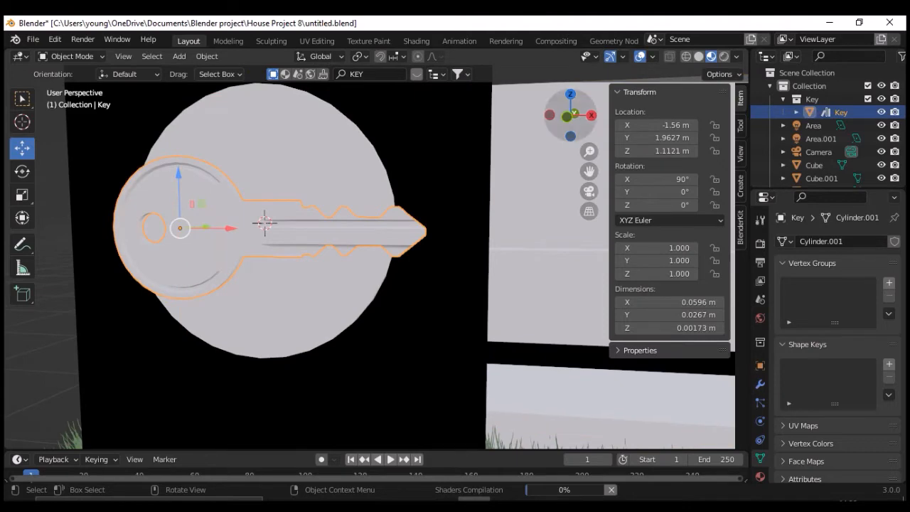
- In a top wireframe view with X-ray on, move the key forward of the disc to about Y 1.9483 m
left_click(570, 94)
scroll(377, 267, "down", 4)
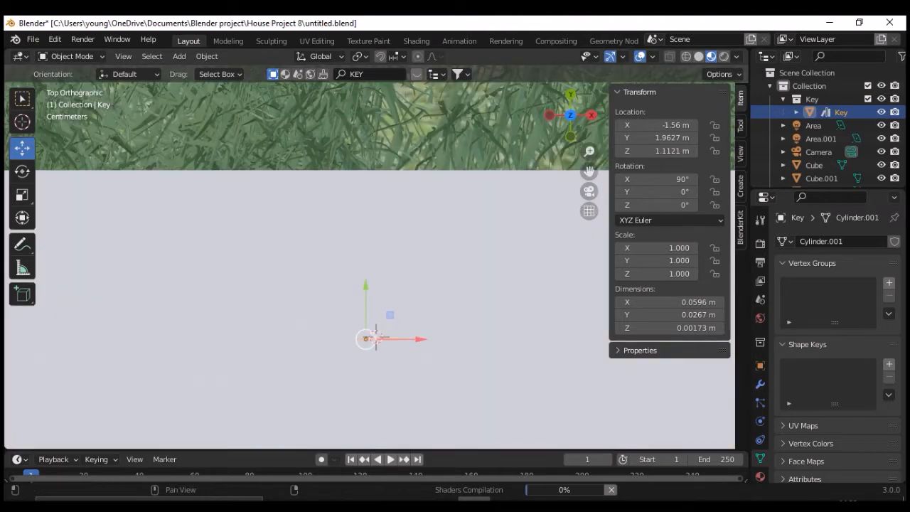
key("alt+z")
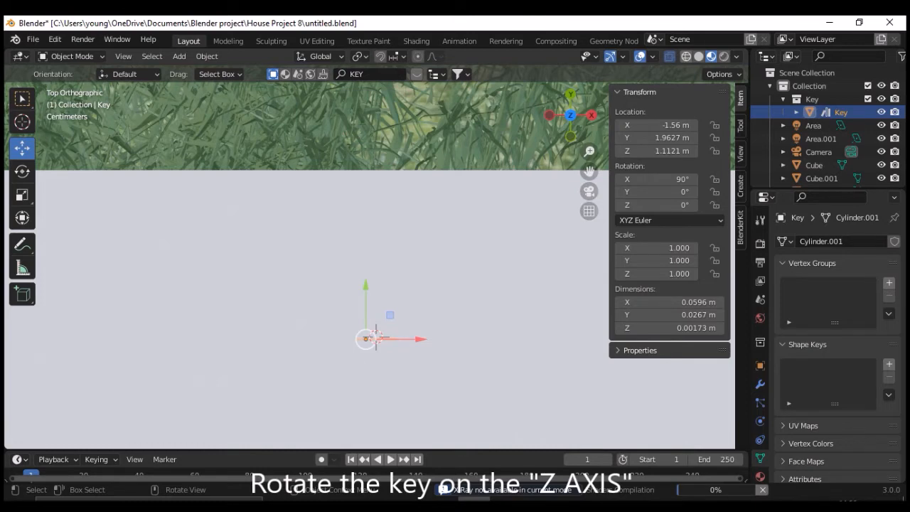
key("shift+z")
scroll(377, 266, "up", 3)
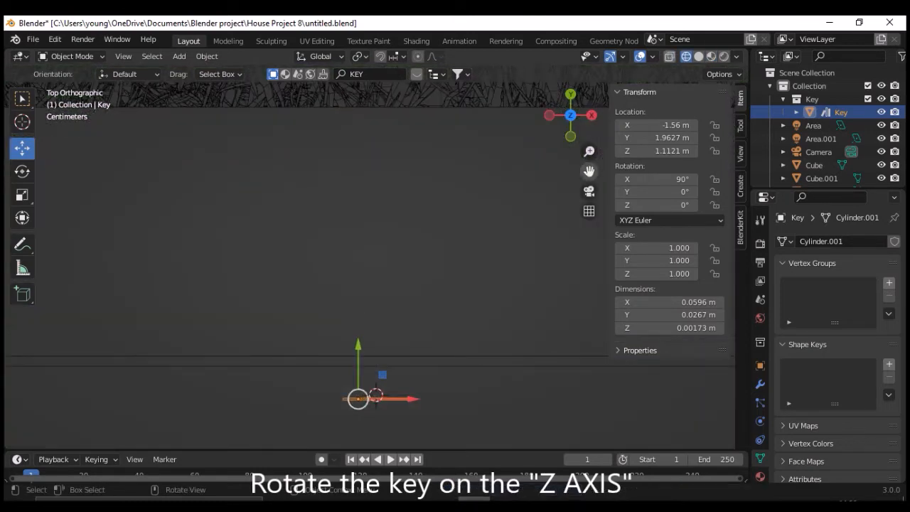
left_click_drag(588, 170, 580, 112)
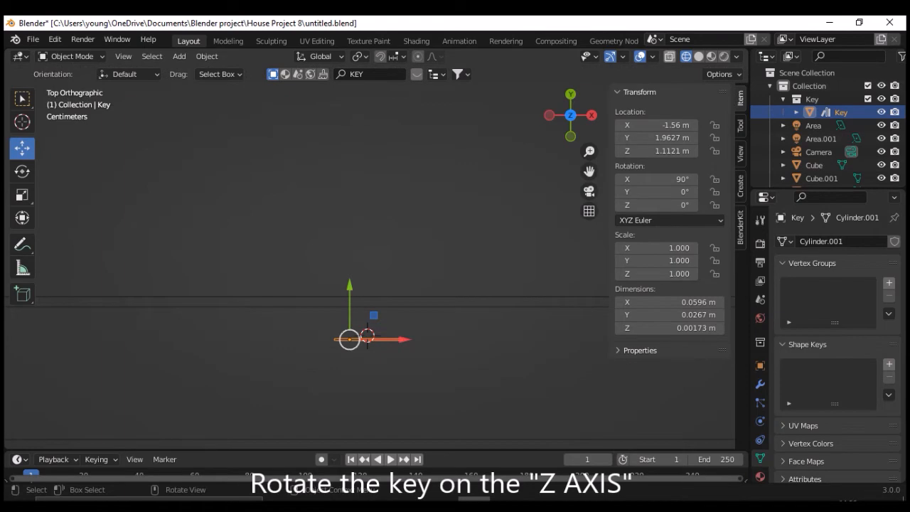
key("alt+z")
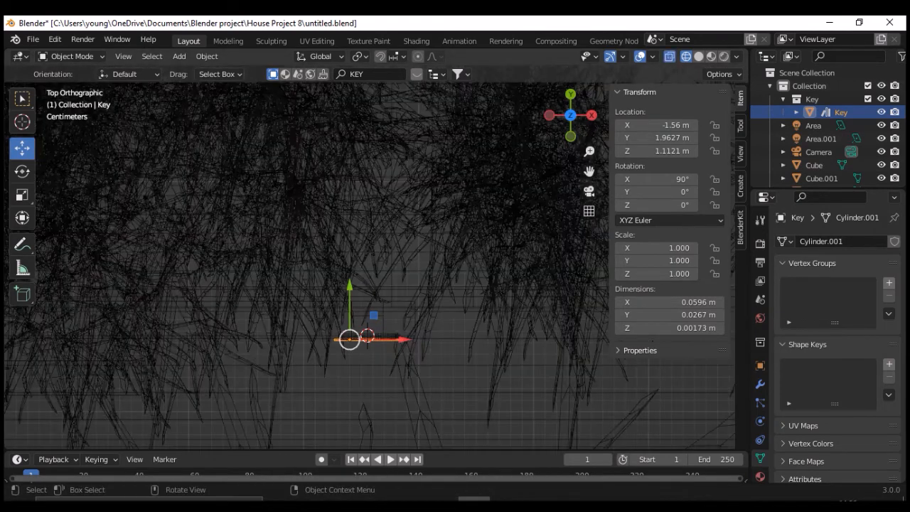
scroll(370, 266, "up", 1)
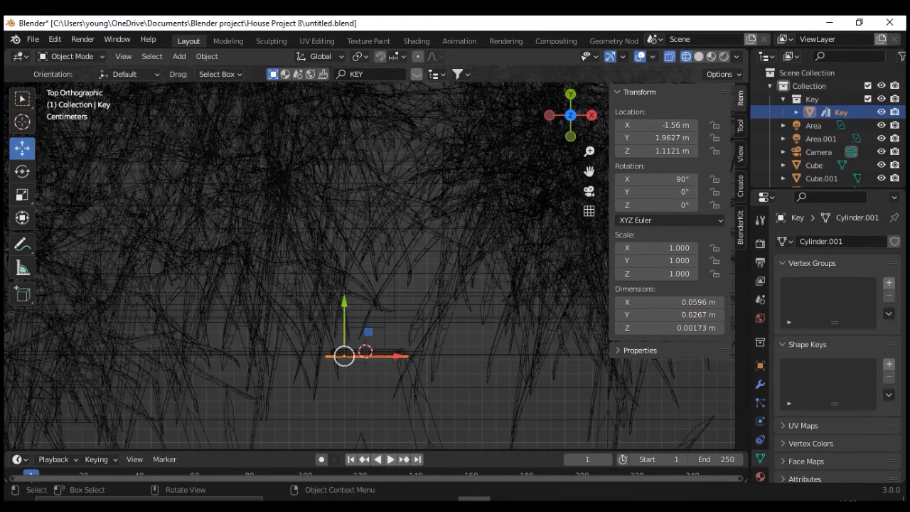
left_click_drag(344, 307, 344, 327)
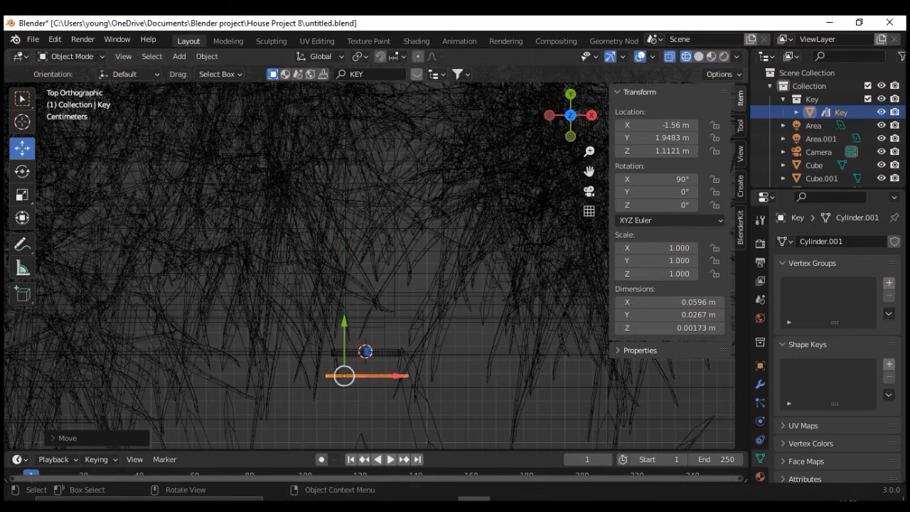
- Set the key's Z rotation to 90° and tilt it to an X rotation of about 127°
left_click_drag(657, 179, 717, 205)
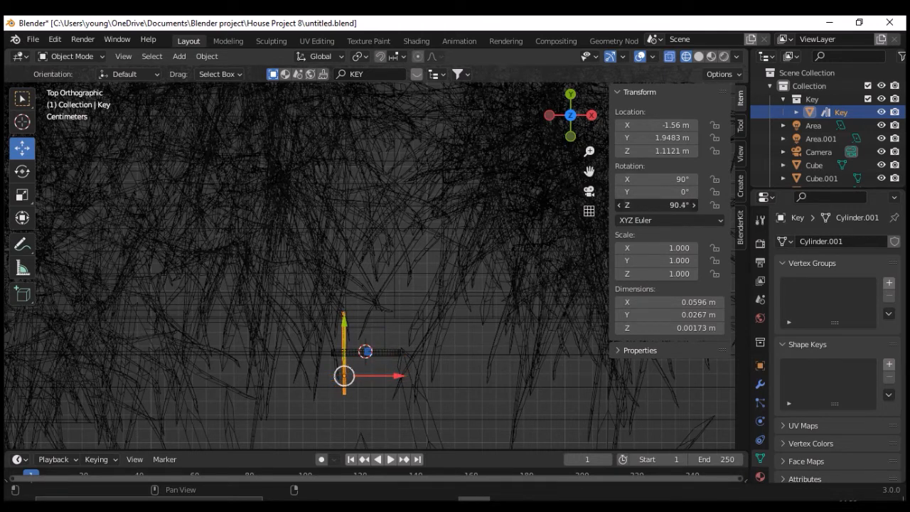
left_click(658, 205)
type("90")
key("Return")
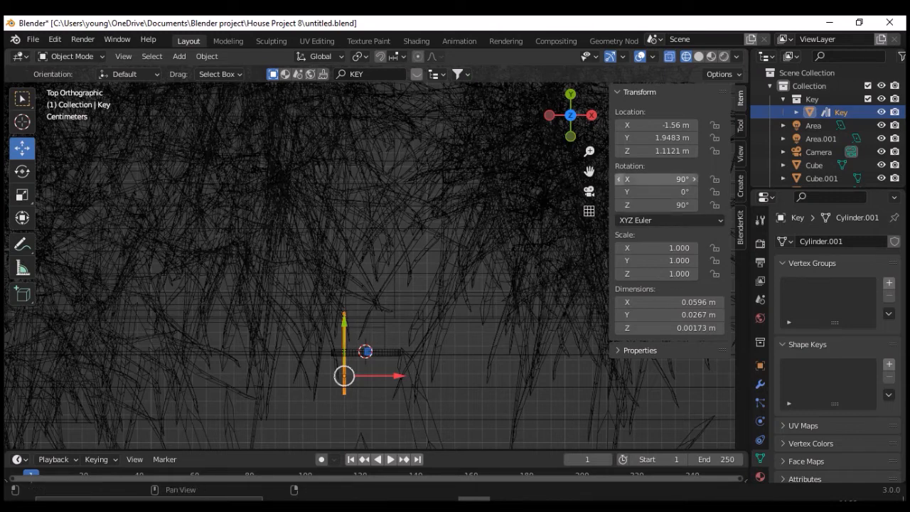
left_click_drag(658, 180, 687, 180)
- Move the key into the middle of the disc at about X -1.5448 m, Y 1.9435 m, and deselect it
left_click_drag(395, 376, 413, 375)
left_click_drag(362, 323, 363, 327)
middle_click_drag(363, 327, 359, 174)
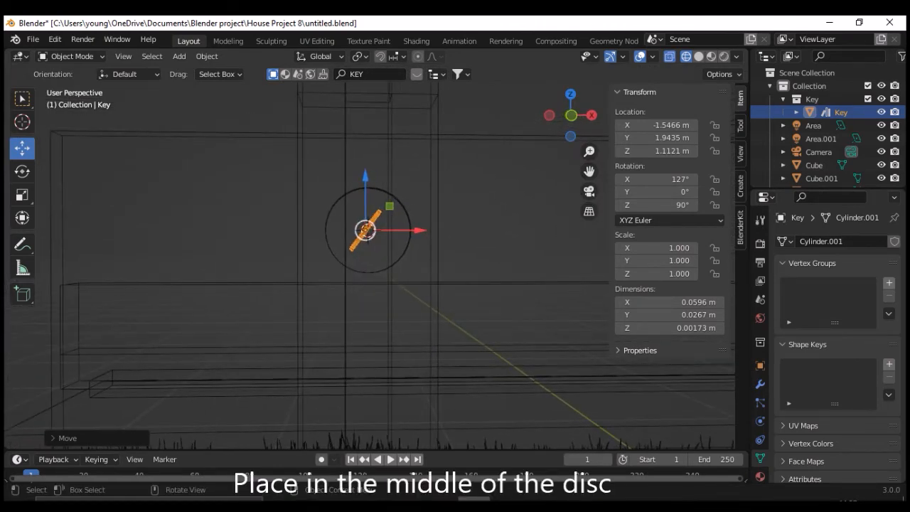
left_click_drag(418, 231, 420, 231)
key("alt+a")
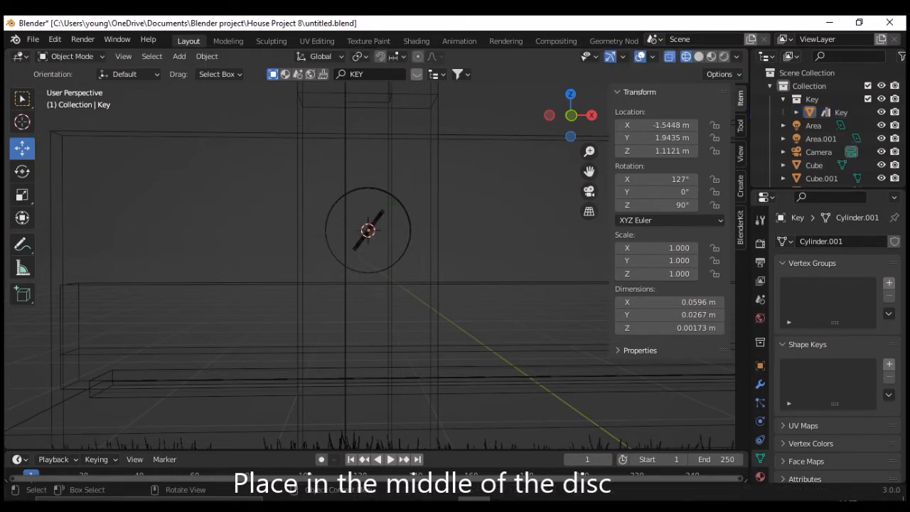
- Switch the viewport to solid shading with X-ray off and look at the key in the disc up close
middle_click_drag(368, 231, 345, 230)
scroll(345, 230, "up", 1)
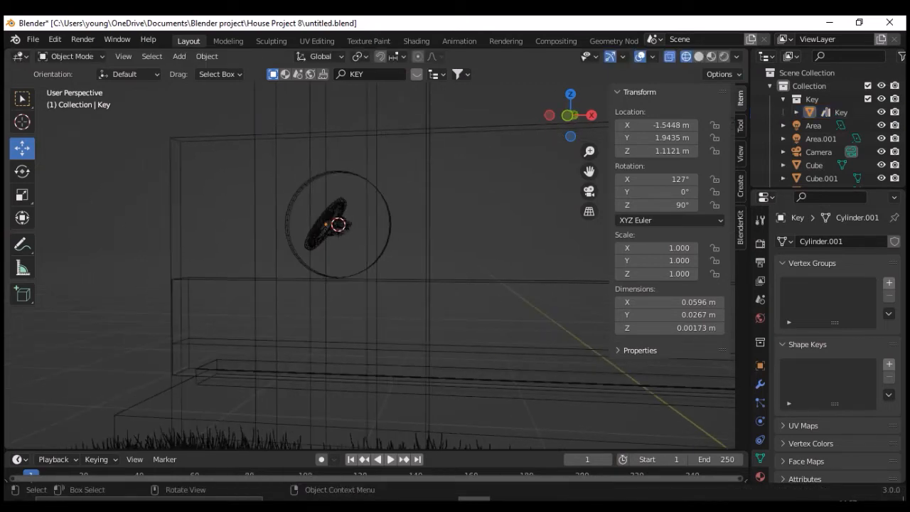
left_click(698, 56)
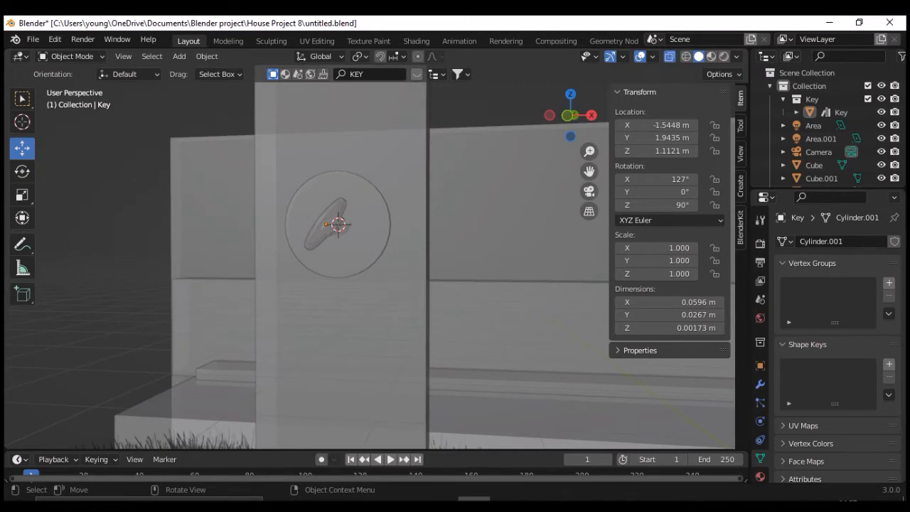
left_click(408, 199)
middle_click_drag(409, 228, 365, 233)
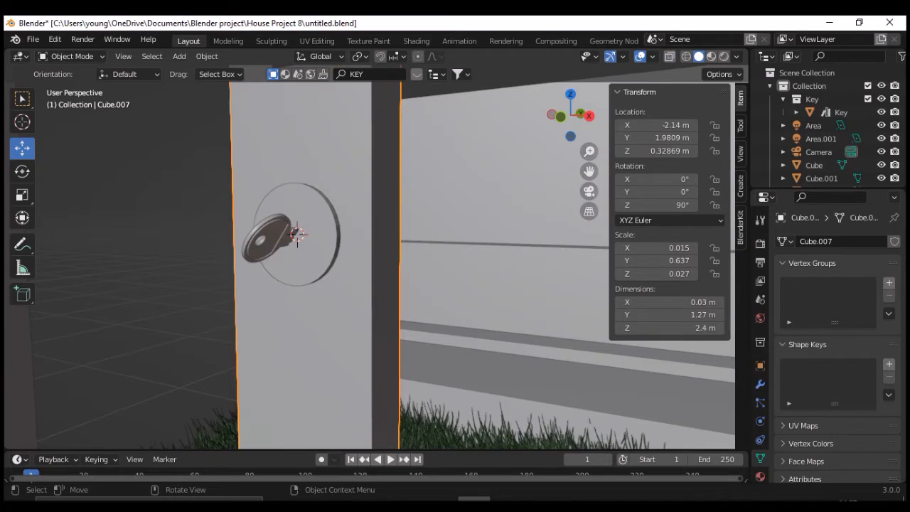
scroll(370, 266, "up", 1)
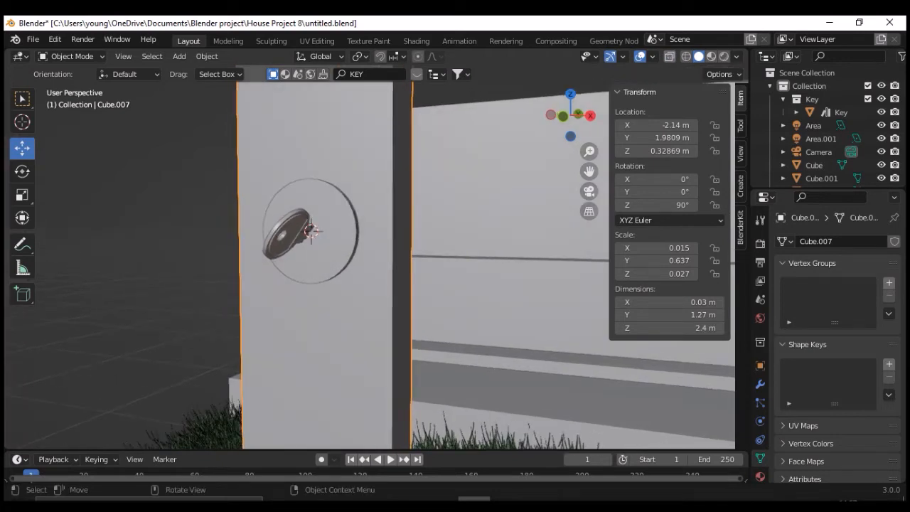
scroll(370, 266, "up", 3)
- Select the disc behind the key and give it a new material
left_click(239, 203)
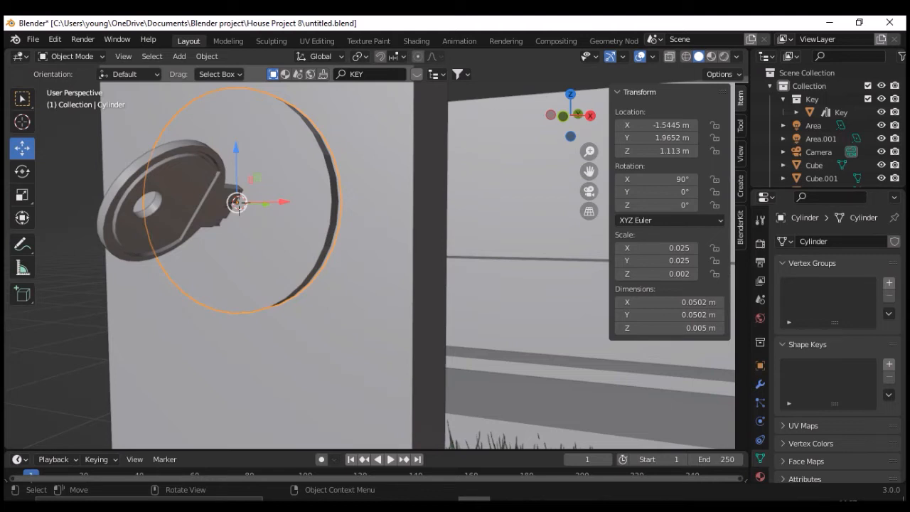
scroll(369, 266, "down", 3)
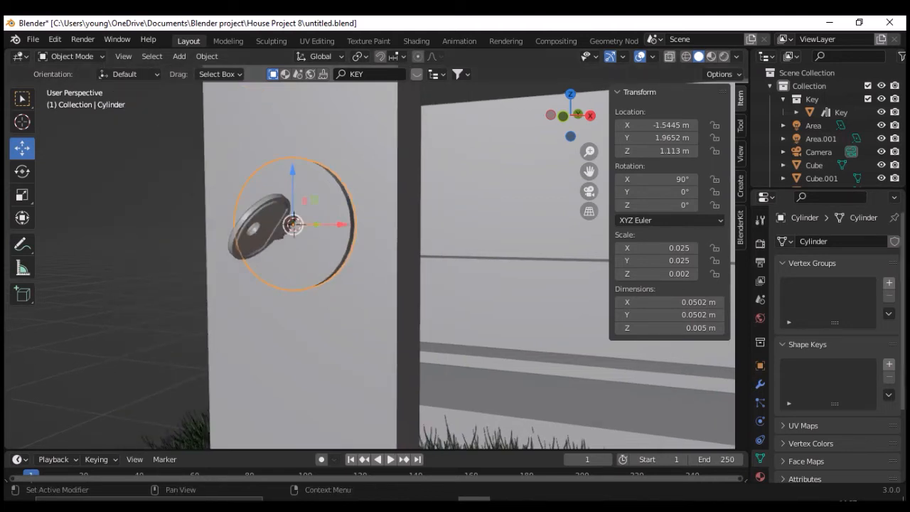
left_click(760, 477)
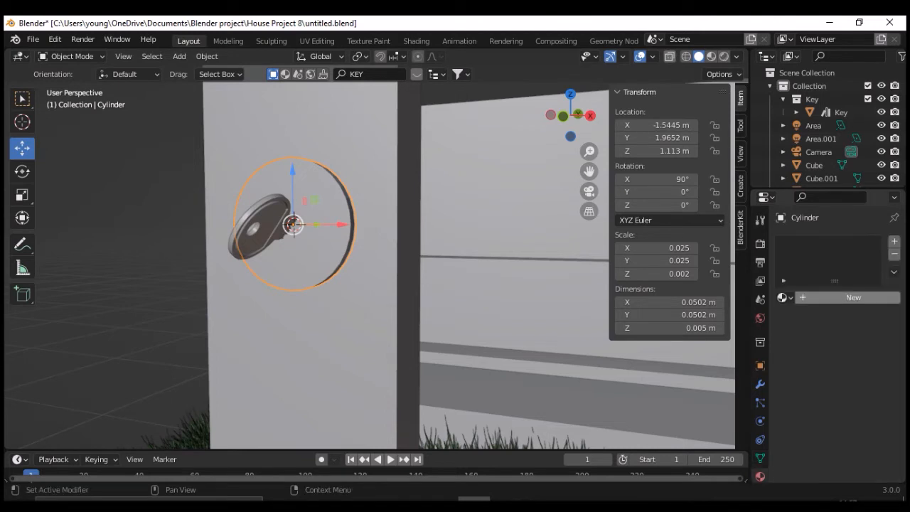
left_click(854, 298)
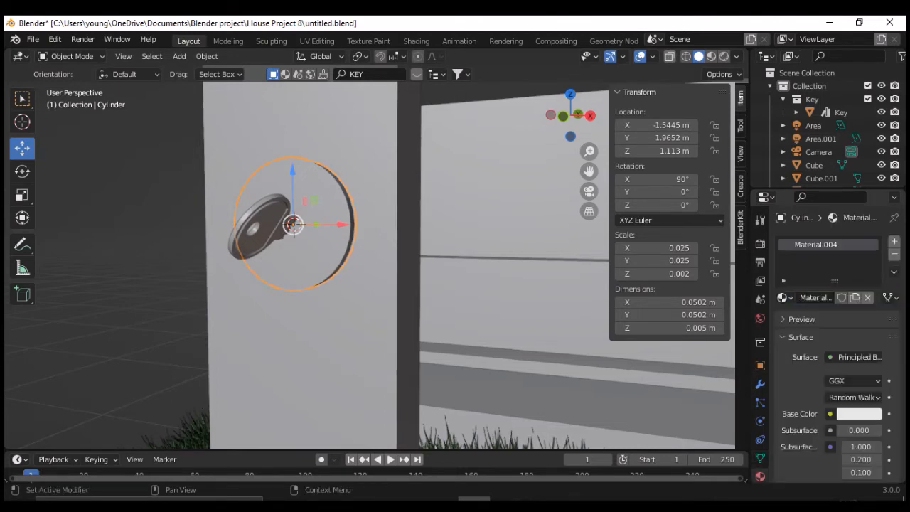
- Switch the viewport to rendered shading and set the disc material's roughness to 0 and specular to about 0.109
left_click(723, 56)
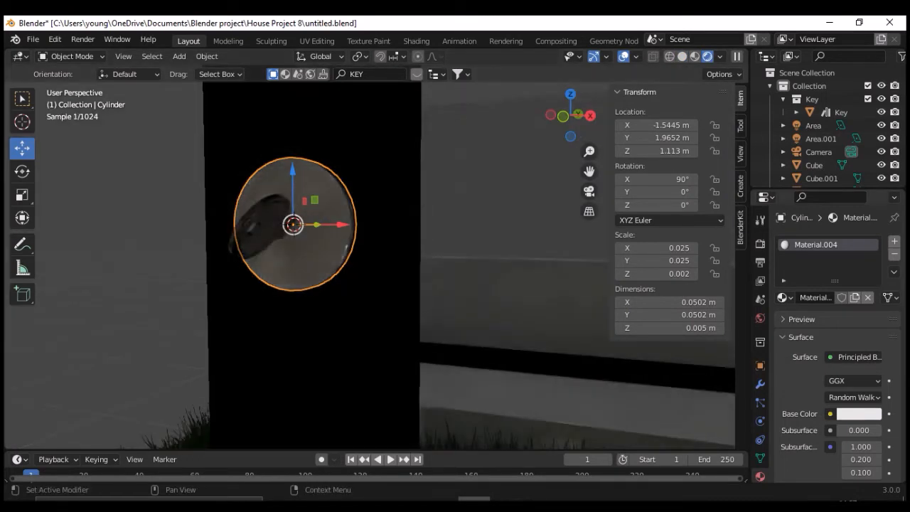
scroll(836, 342, "down", 5)
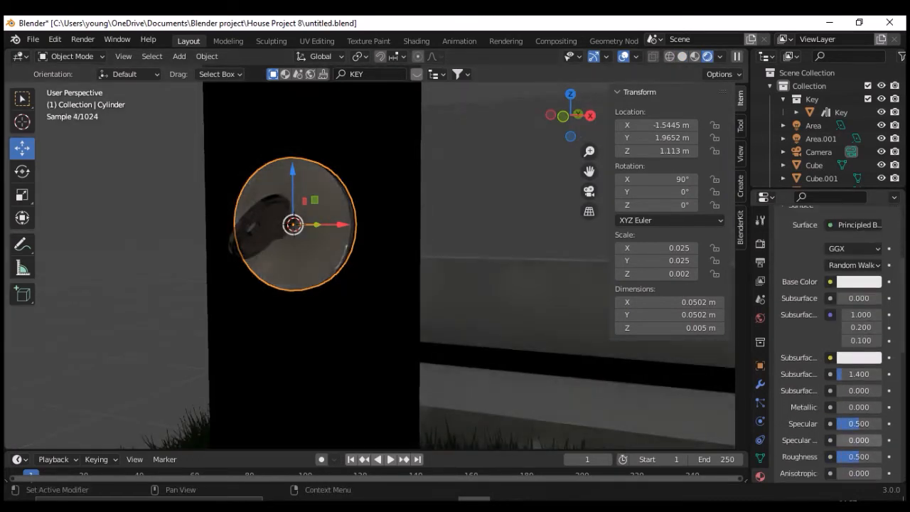
left_click_drag(859, 456, 836, 456)
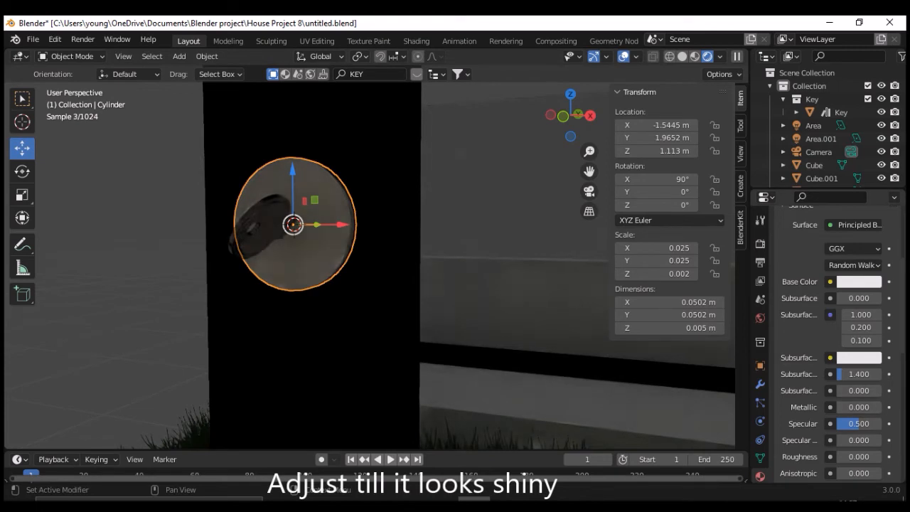
left_click_drag(859, 423, 836, 423)
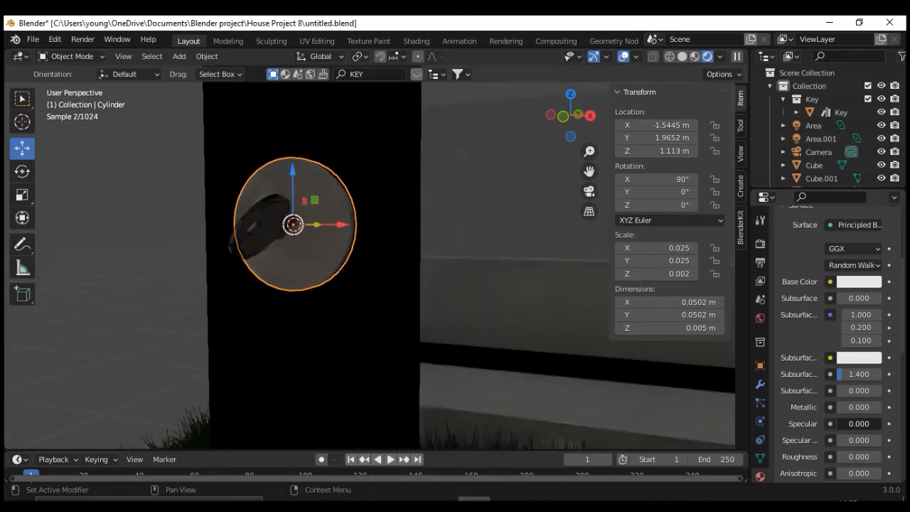
left_click_drag(859, 423, 864, 423)
- Deselect the disc and look at the rendered room through the camera and from an angled view
scroll(369, 263, "down", 5)
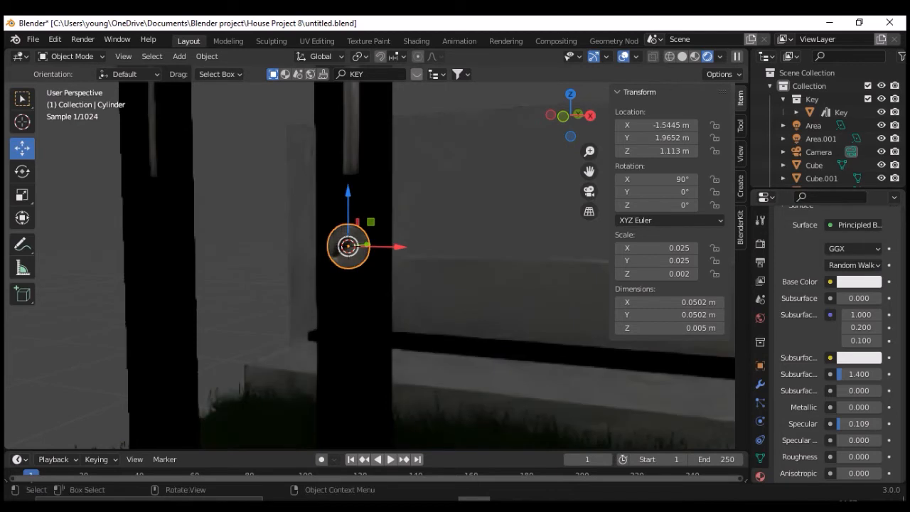
left_click(589, 191)
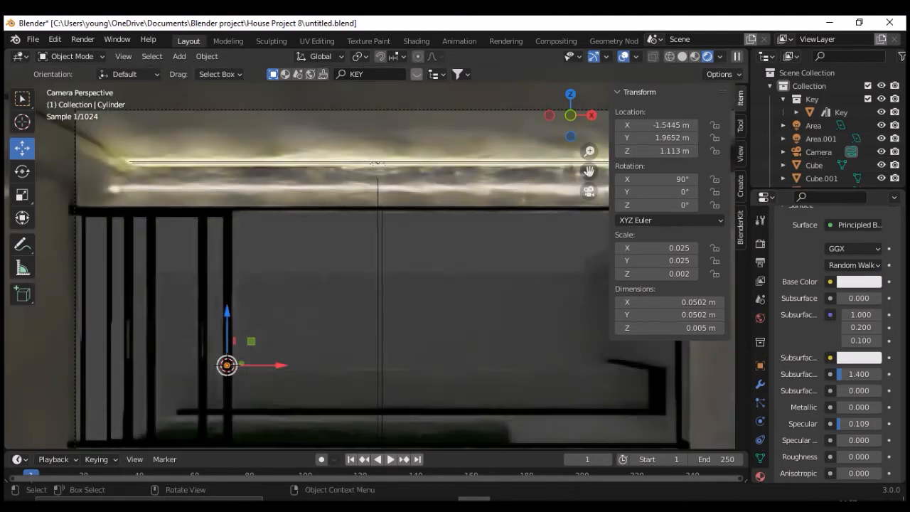
key("alt+a")
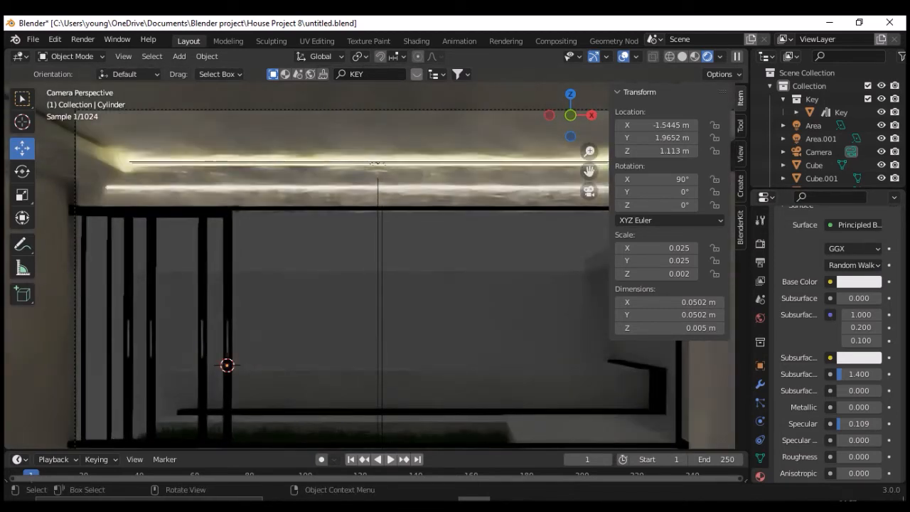
middle_click_drag(369, 266, 398, 269)
scroll(370, 266, "up", 1)
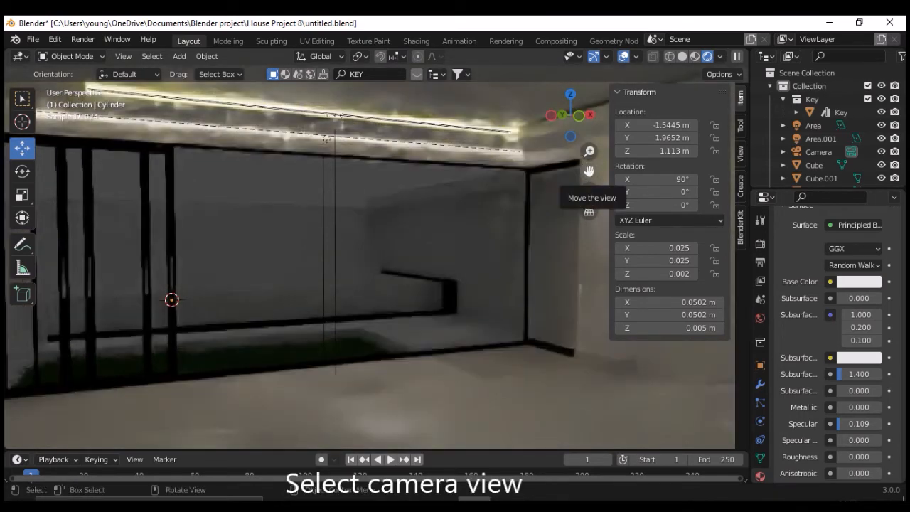
left_click_drag(589, 171, 589, 171)
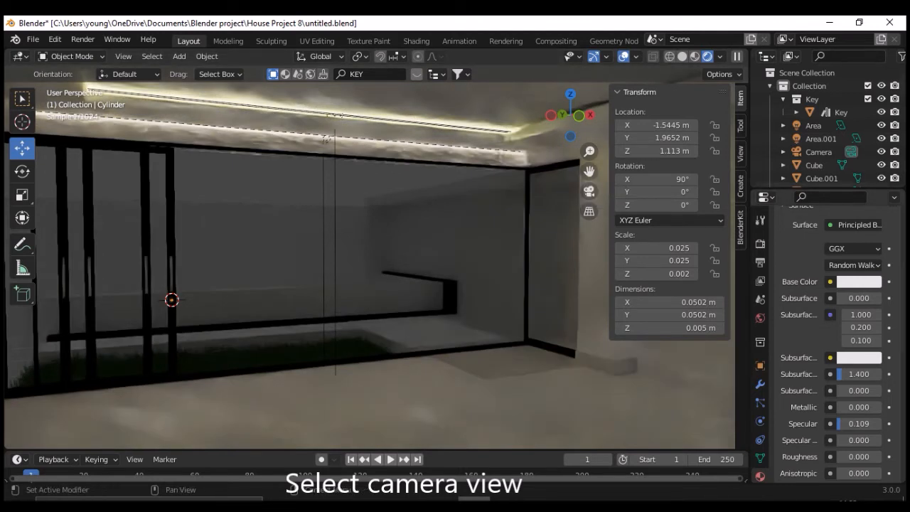
scroll(832, 320, "up", 5)
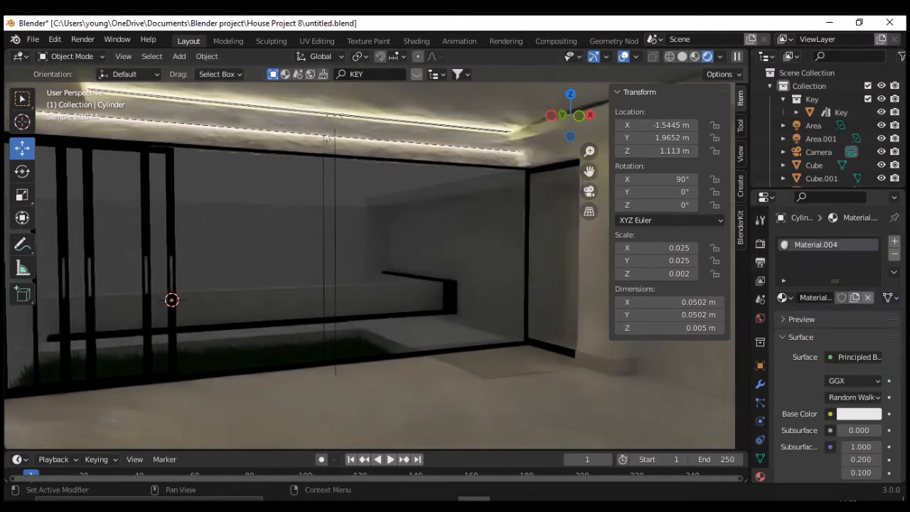
- Try the Eevee render engine on the room and switch the scene back to Cycles
left_click(760, 243)
left_click(864, 241)
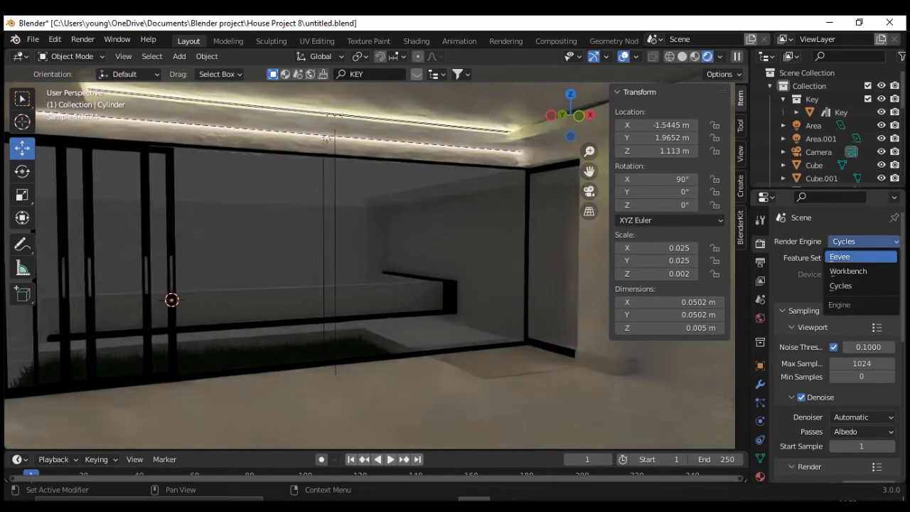
left_click(841, 257)
mouse_move(370, 266)
middle_mouse_down()
mouse_move(370, 282)
mouse_move(367, 268)
middle_mouse_up()
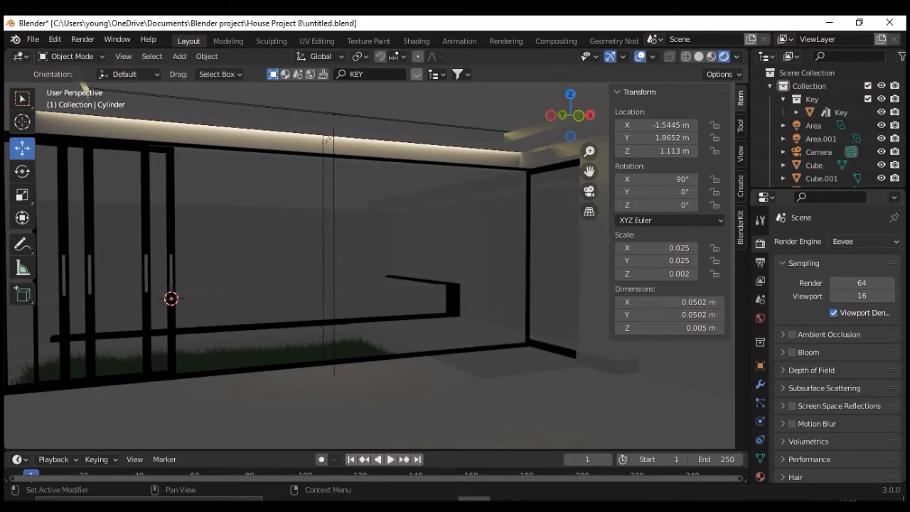
left_click(864, 241)
left_click(860, 257)
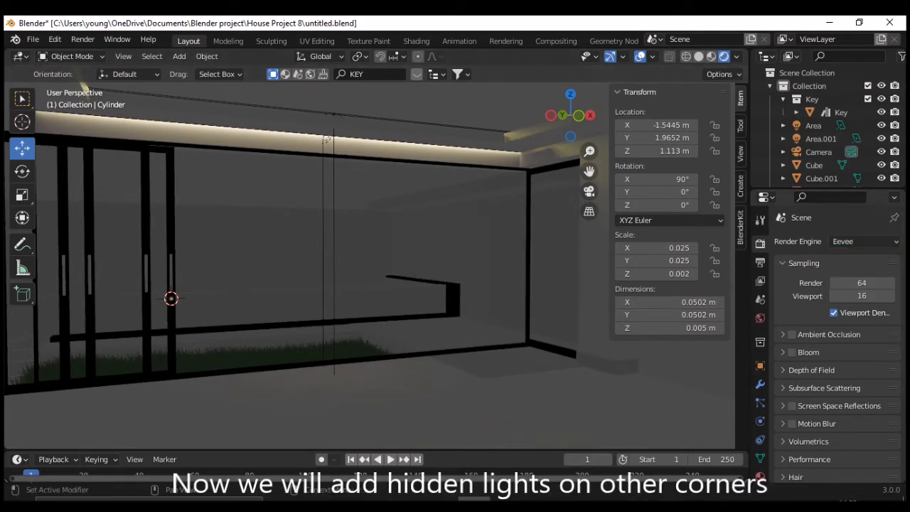
left_click(864, 241)
left_click(861, 285)
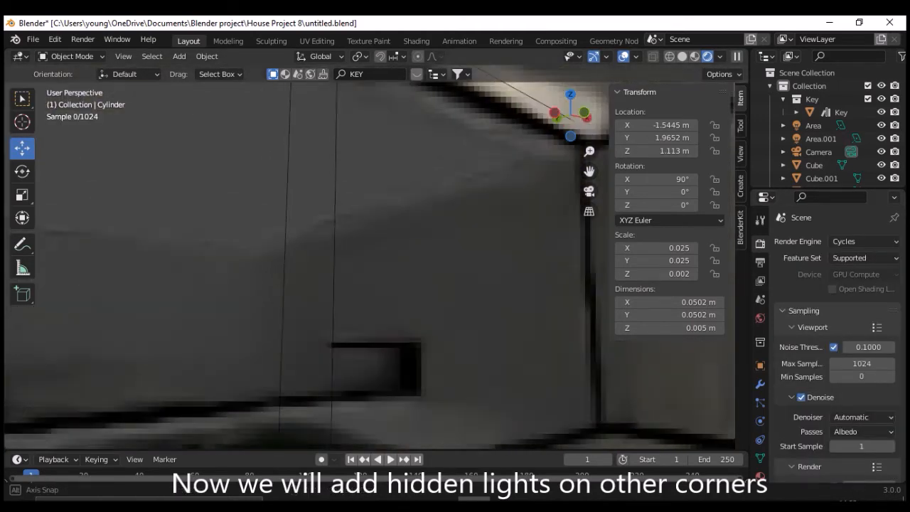
- In material preview shading, duplicate the upper ceiling area light and move the copy along Y to about -0.367 m
middle_click_drag(366, 266, 400, 231)
scroll(370, 265, "down", 2)
scroll(370, 265, "down", 5)
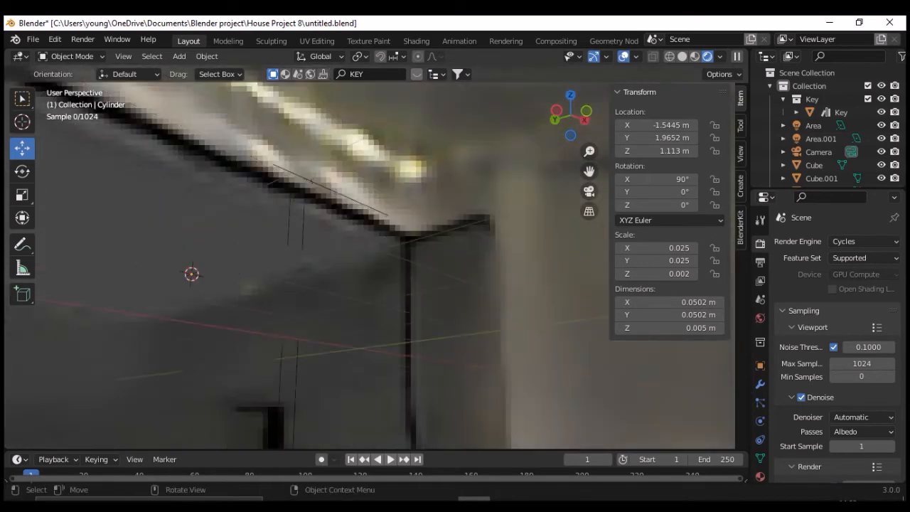
middle_click_drag(370, 265, 333, 290)
scroll(369, 265, "up", 8)
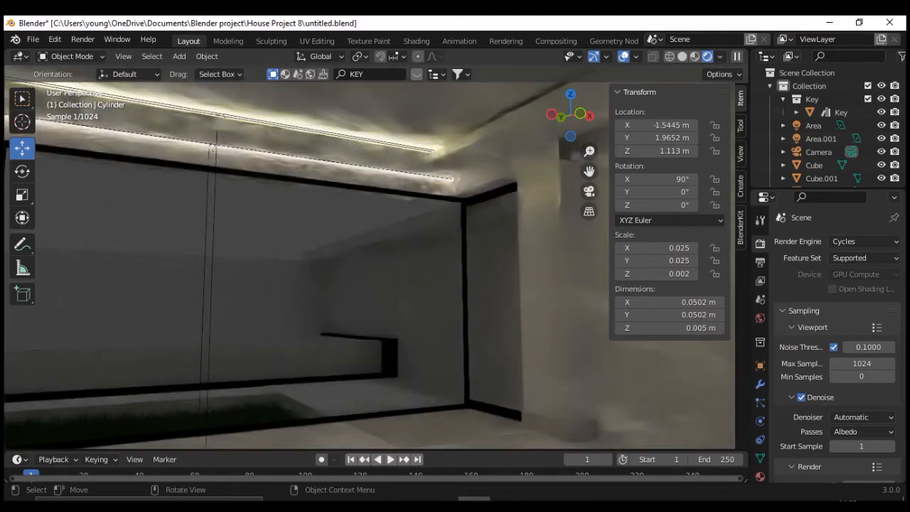
left_click(212, 148)
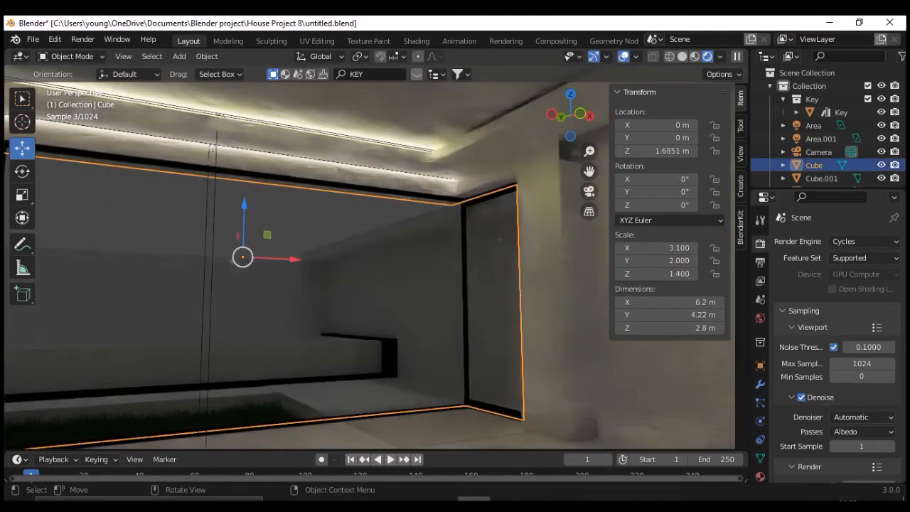
left_click(211, 148)
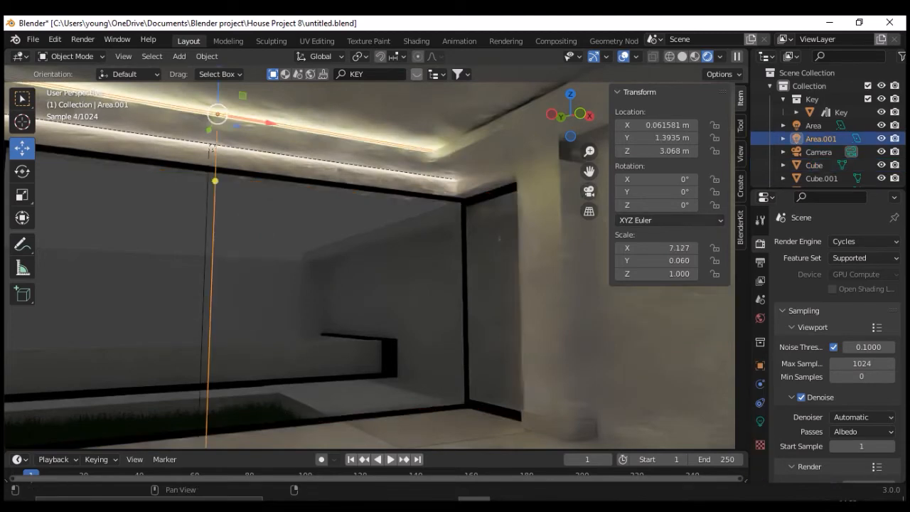
key("z")
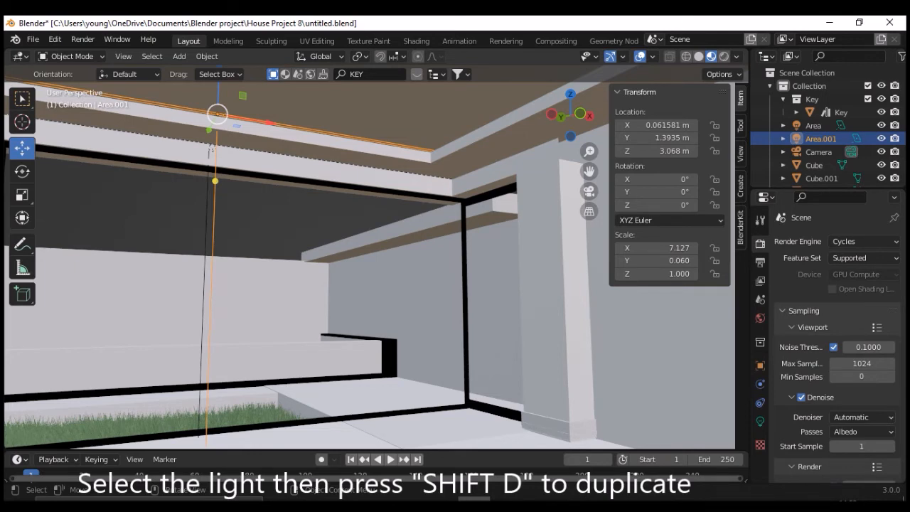
scroll(370, 263, "down", 2)
middle_click_drag(260, 181, 252, 169)
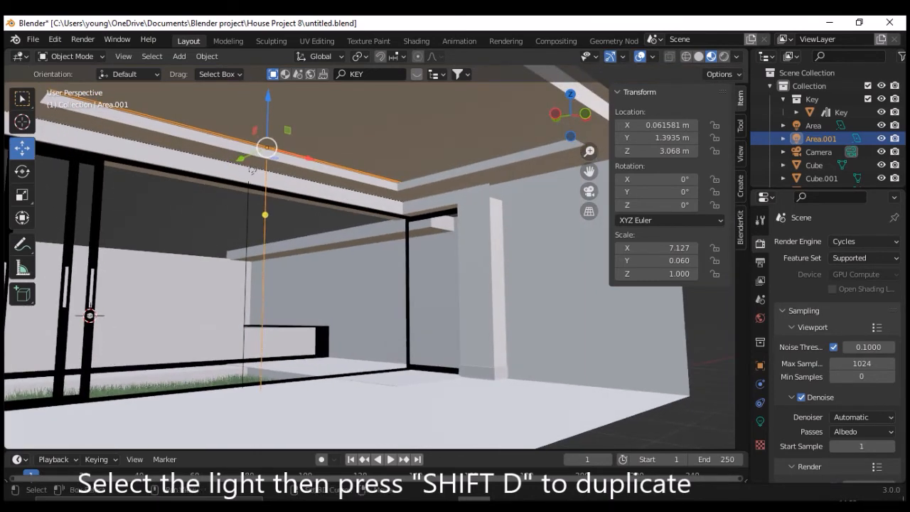
key("shift+d")
key("y")
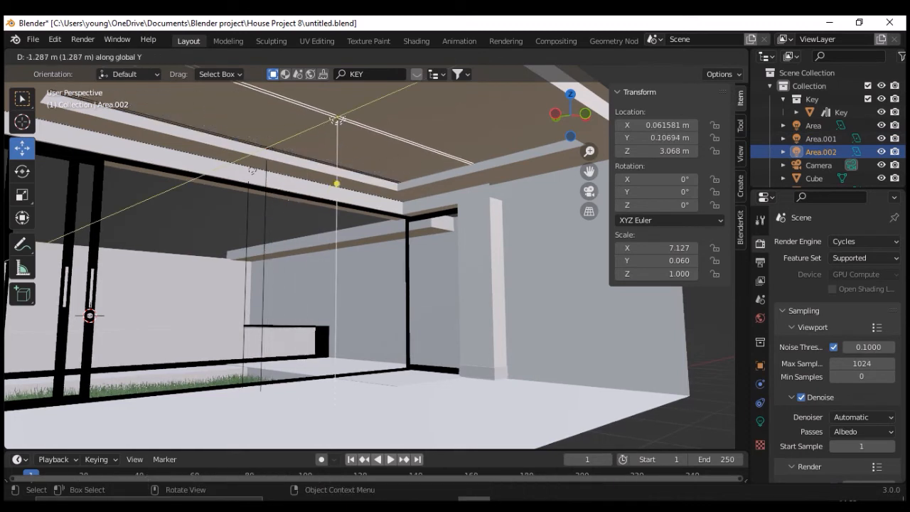
left_click(252, 171)
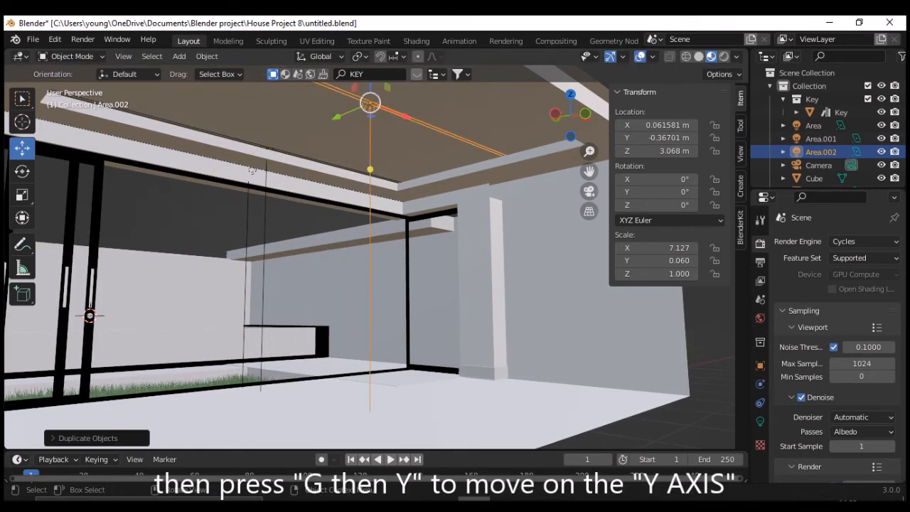
- Set the duplicated light's Z rotation to 90° and move it along X to about 2.207 m
left_click_drag(658, 179, 644, 179)
key("ctrl+z")
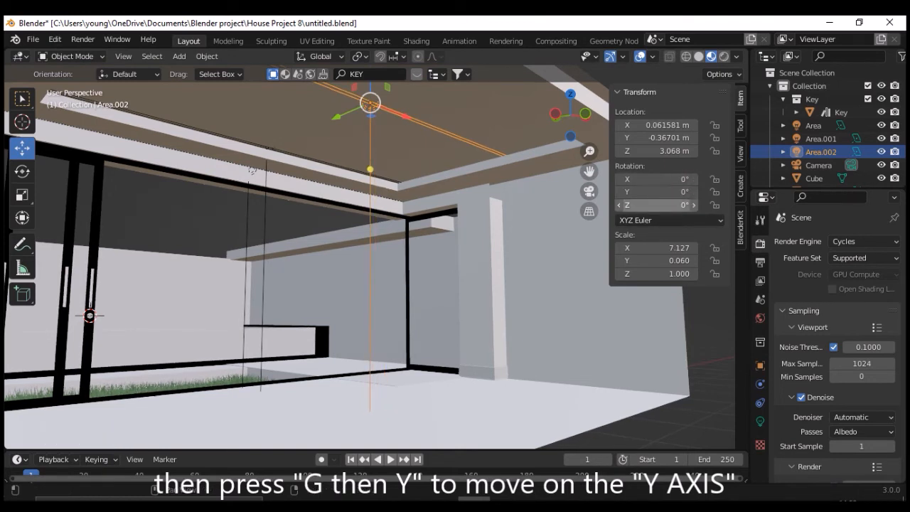
left_click(656, 205)
type("90")
key("Return")
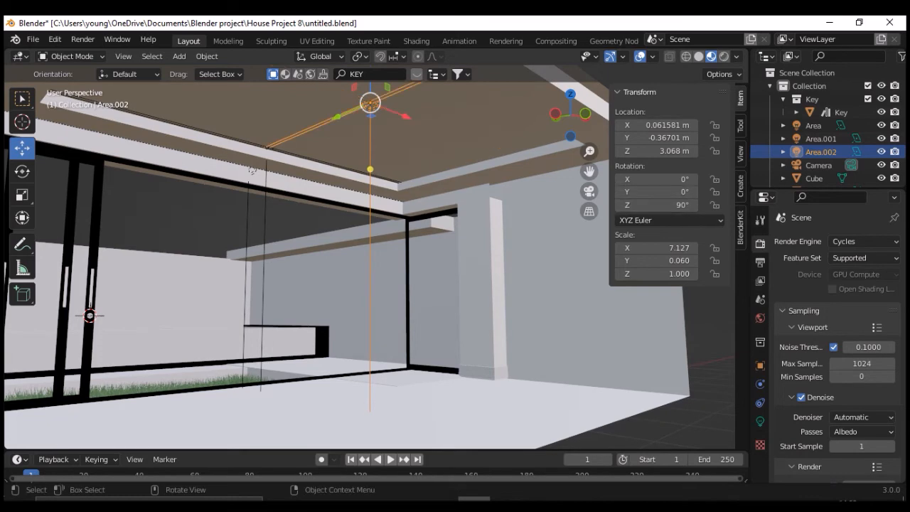
key("g")
key("x")
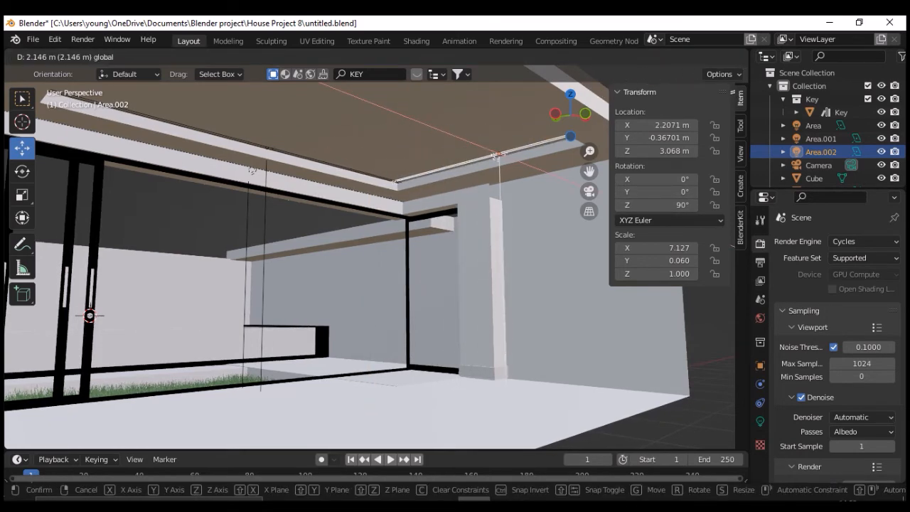
key("Return")
- Shorten the duplicated light to fit the side ledge with an X scale of about 4.647
scroll(369, 258, "up", 3)
middle_click_drag(369, 257, 466, 235)
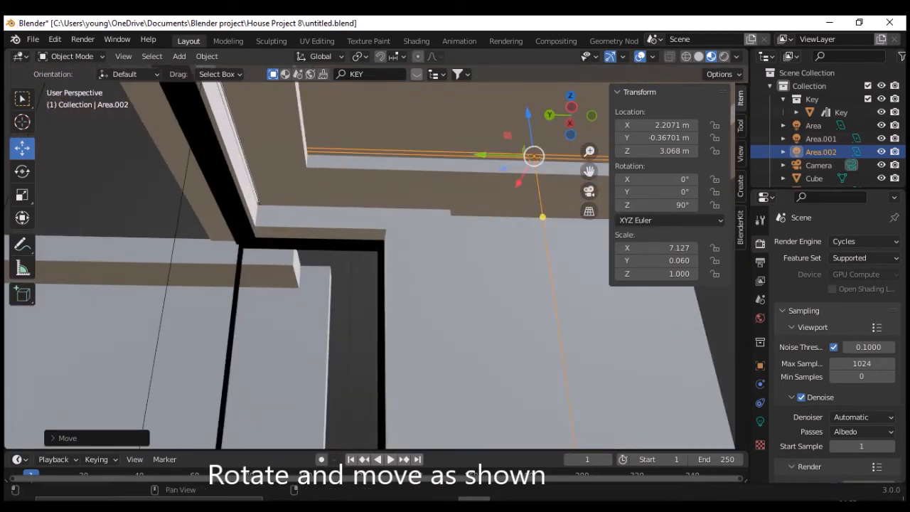
middle_click_drag(465, 234, 375, 262, "shift")
left_click_drag(656, 247, 645, 248)
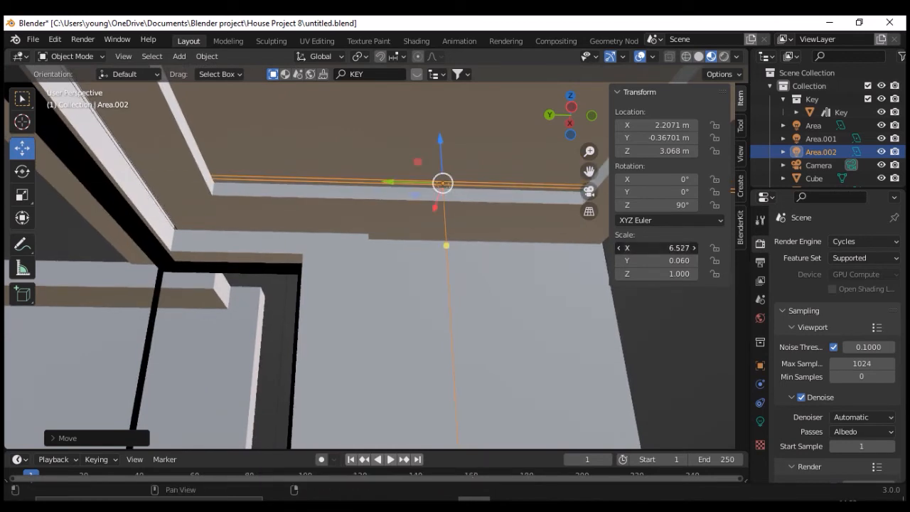
left_click_drag(655, 248, 636, 247)
left_click_drag(656, 248, 660, 248)
- Move the shortened light along X to about 2.334 m so it sits behind the edge of the ceiling ledge
middle_click_drag(526, 178, 655, 192)
left_click_drag(589, 171, 711, 310)
scroll(369, 265, "up", 5)
scroll(370, 265, "up", 2)
middle_click_drag(370, 264, 398, 268)
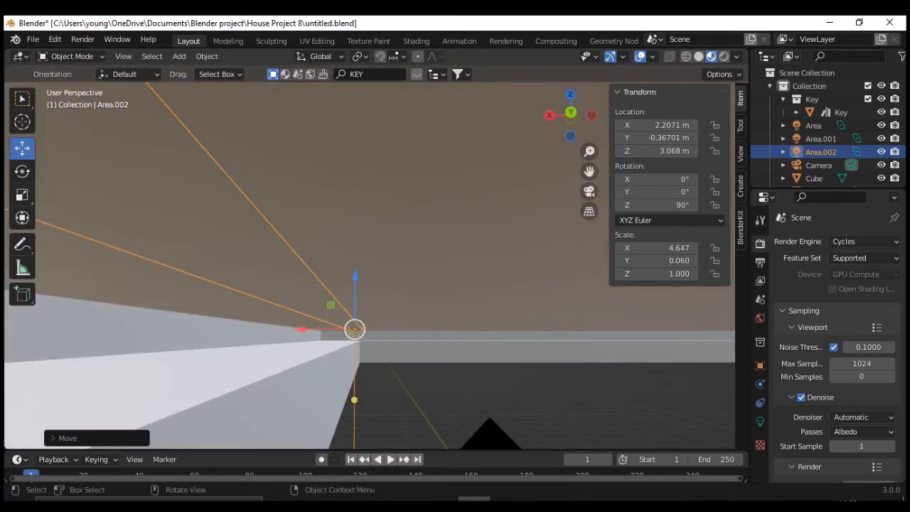
left_click_drag(354, 328, 313, 331)
- Check the new hidden light through the camera in rendered shading, with the transform properties collapsed and Select Box active
middle_click_drag(313, 331, 168, 287)
key("KP_0")
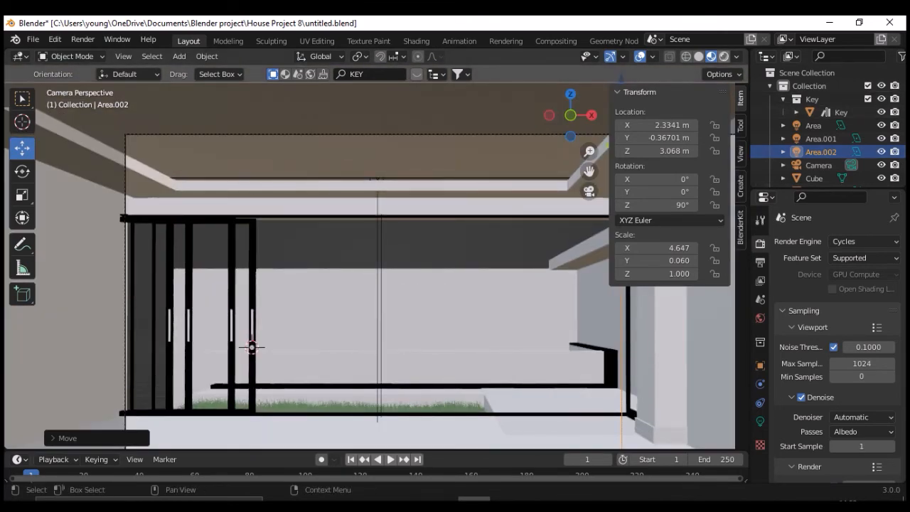
left_click(724, 56)
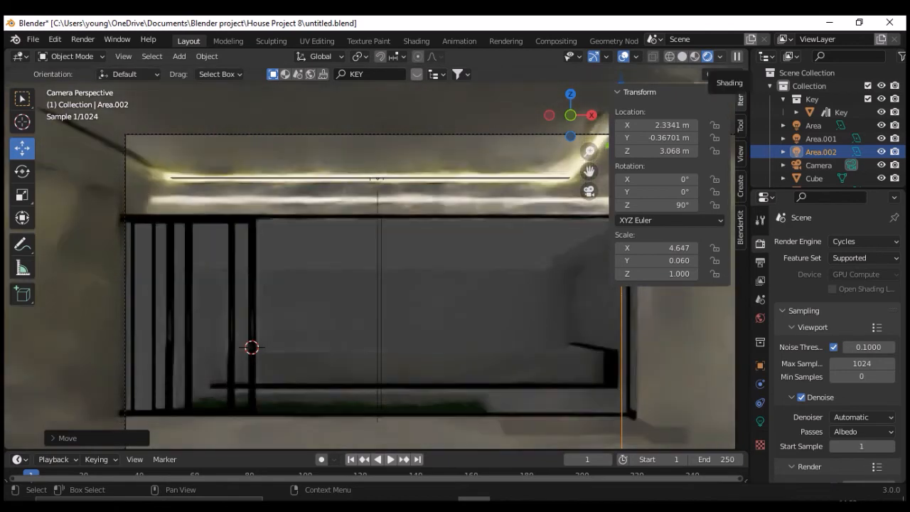
left_click(636, 91)
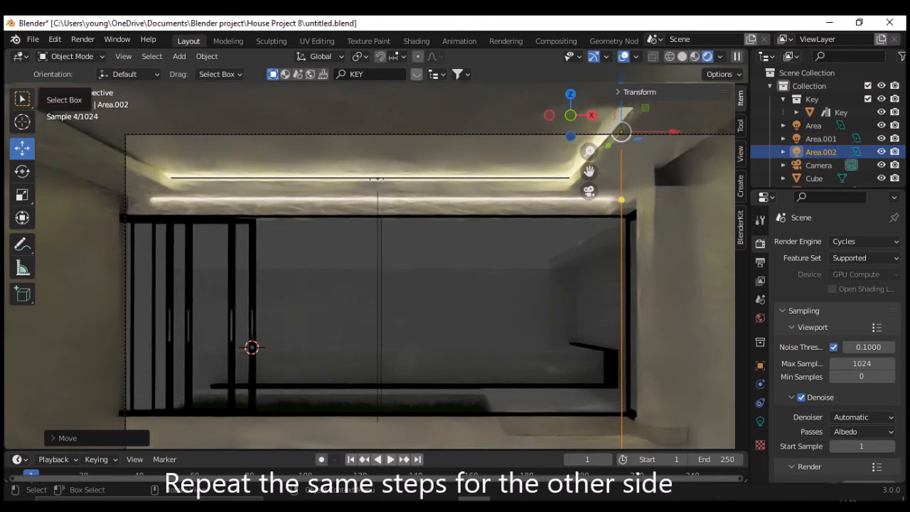
left_click(22, 99)
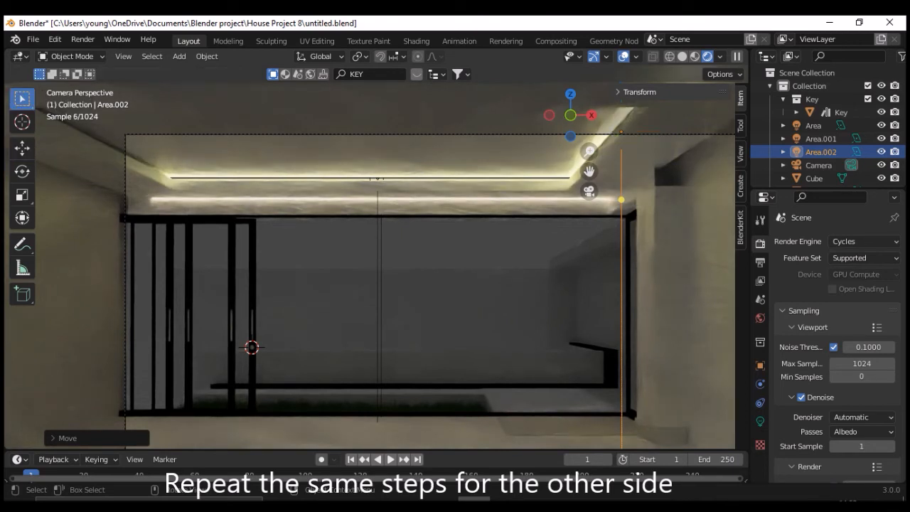
left_click(423, 359)
middle_click_drag(423, 358, 276, 387, "shift")
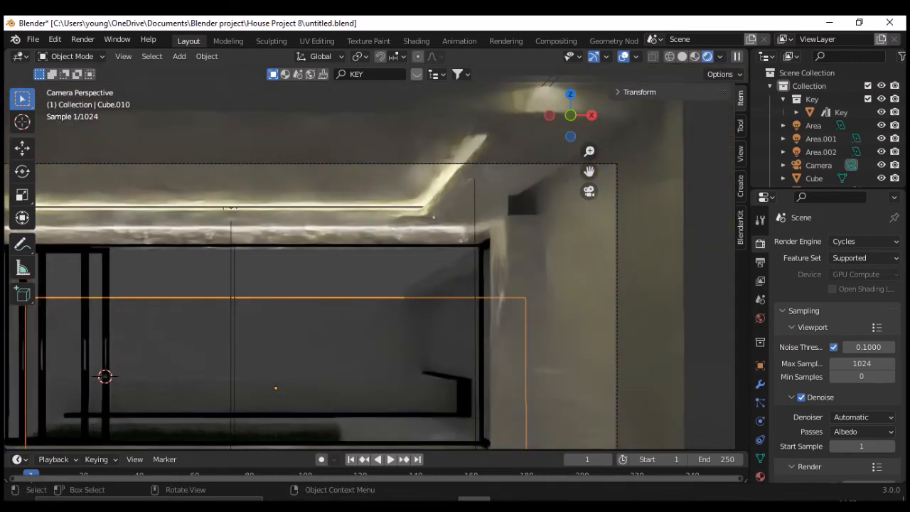
- Switch to solid shading, select the room's wall object and examine the wall corner beside the glass frame
left_click(555, 298)
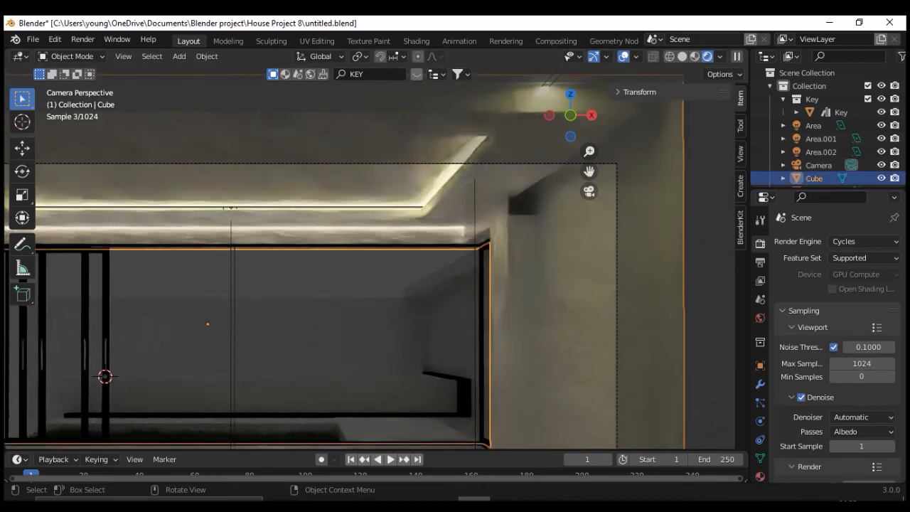
left_click(682, 56)
left_click(484, 320)
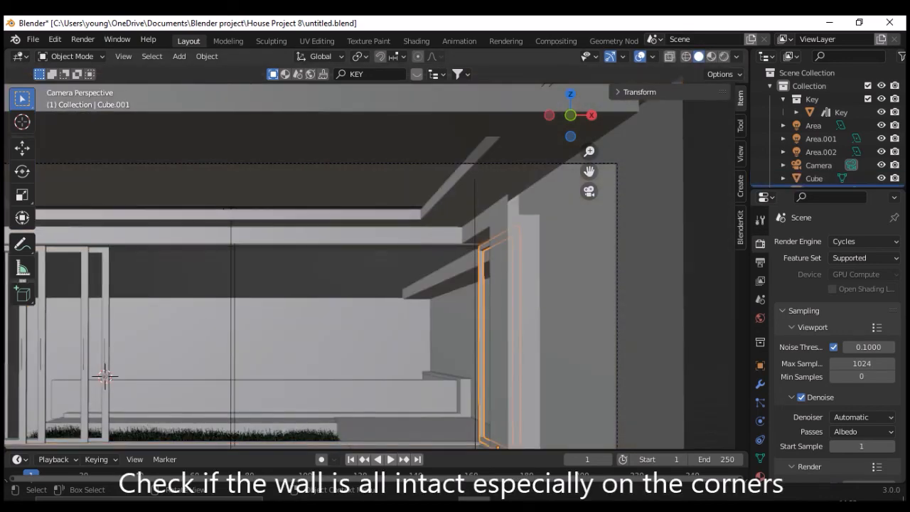
left_click(554, 299)
middle_click_drag(555, 299, 577, 320)
scroll(370, 262, "up", 2)
left_click_drag(588, 171, 425, 220)
middle_click_drag(425, 221, 162, 192)
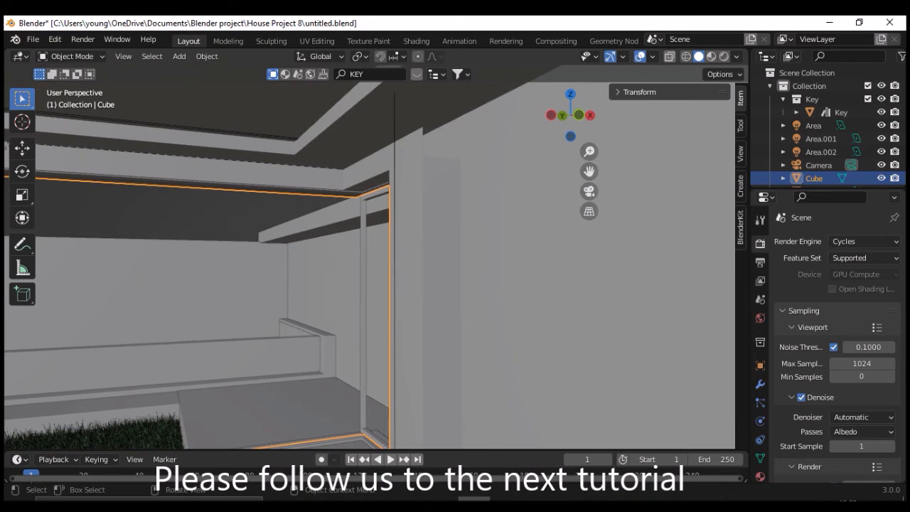
- Open the wall object in Edit Mode with Select Box active and examine its mesh around the corner
key("Tab")
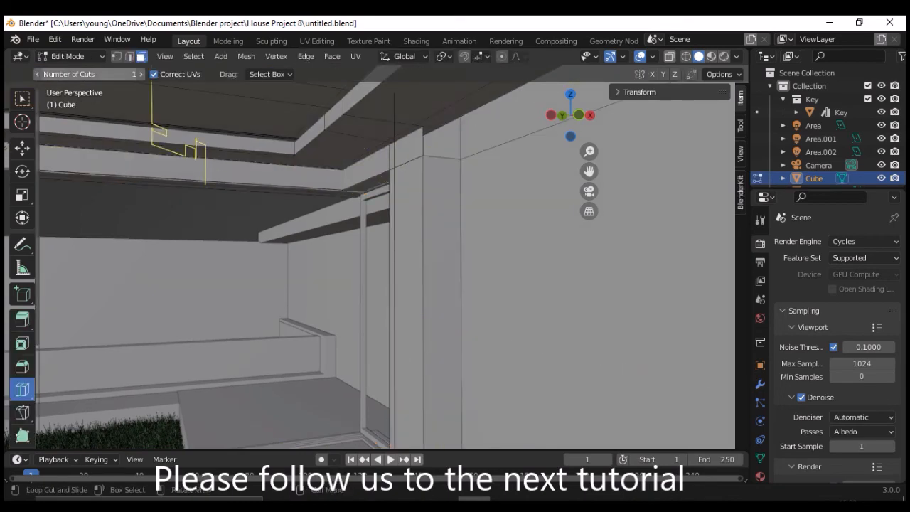
left_click(22, 99)
middle_click_drag(340, 284, 379, 284)
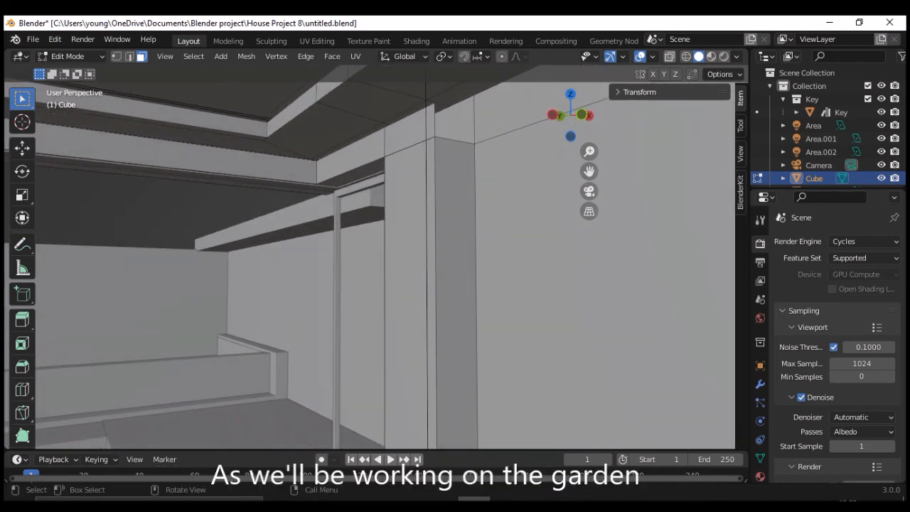